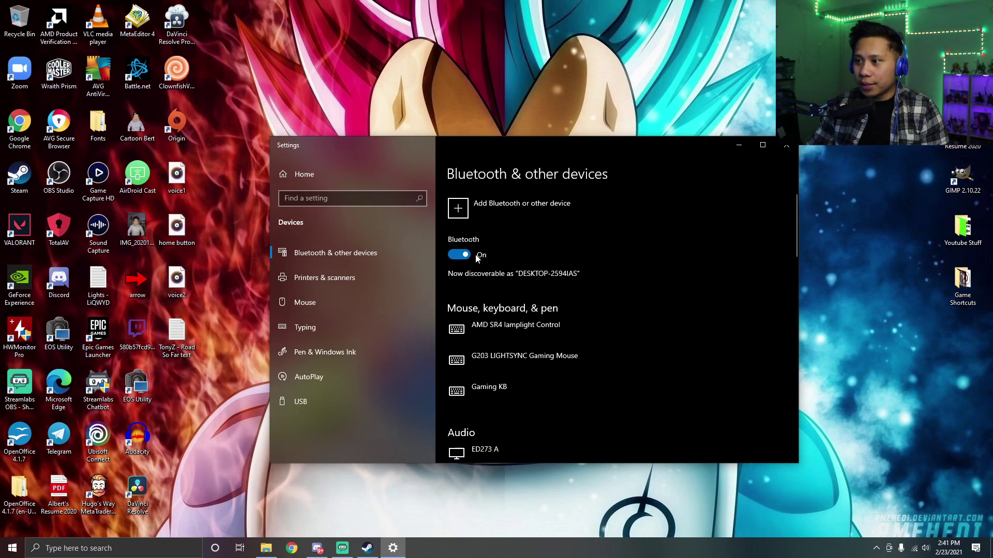
Step: Add the Wireless Controller as a Bluetooth device and finish the pairing
click(465, 212)
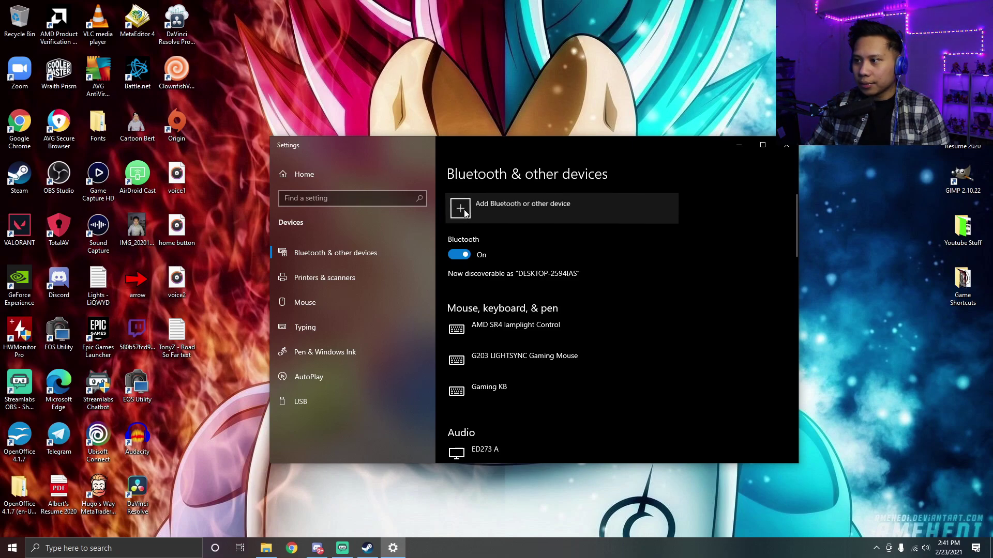
click(503, 221)
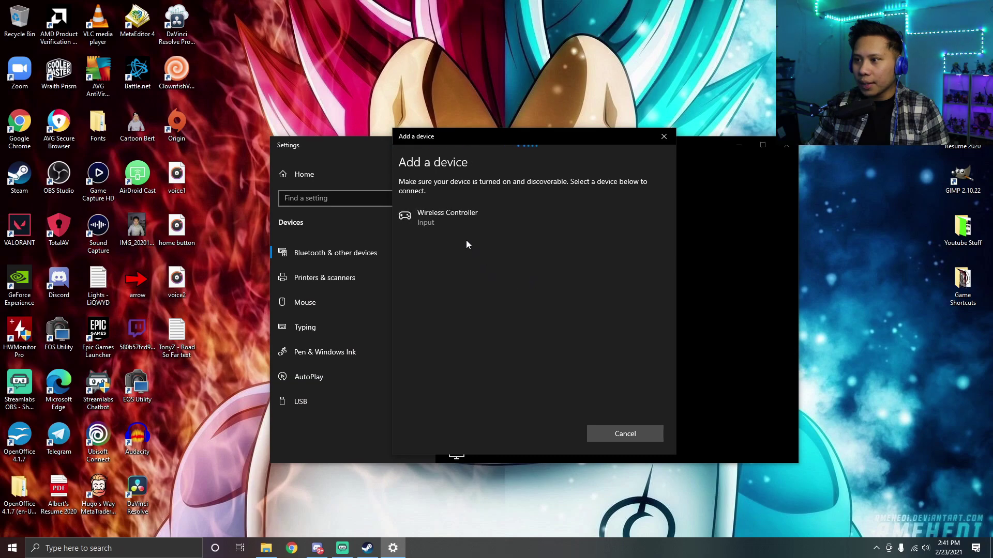
click(485, 218)
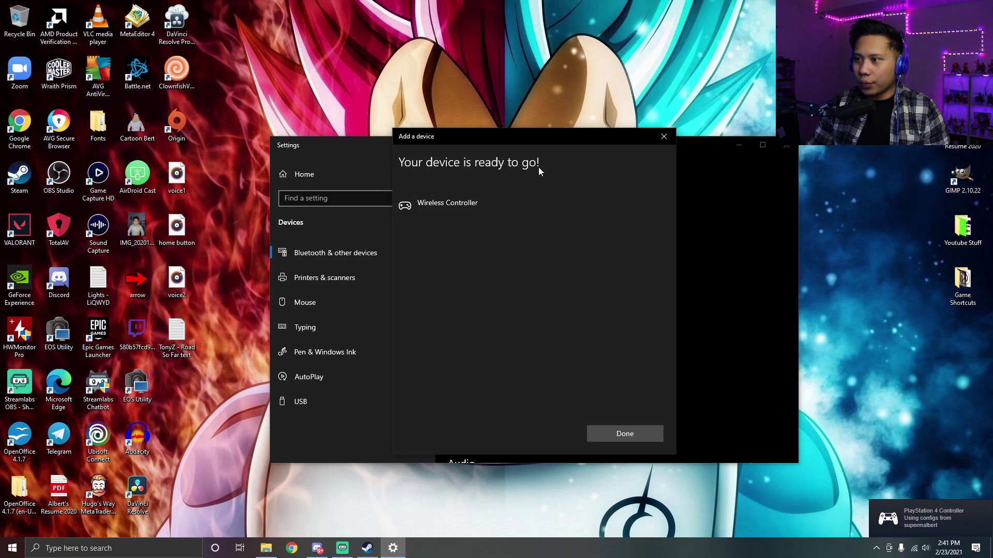
click(625, 437)
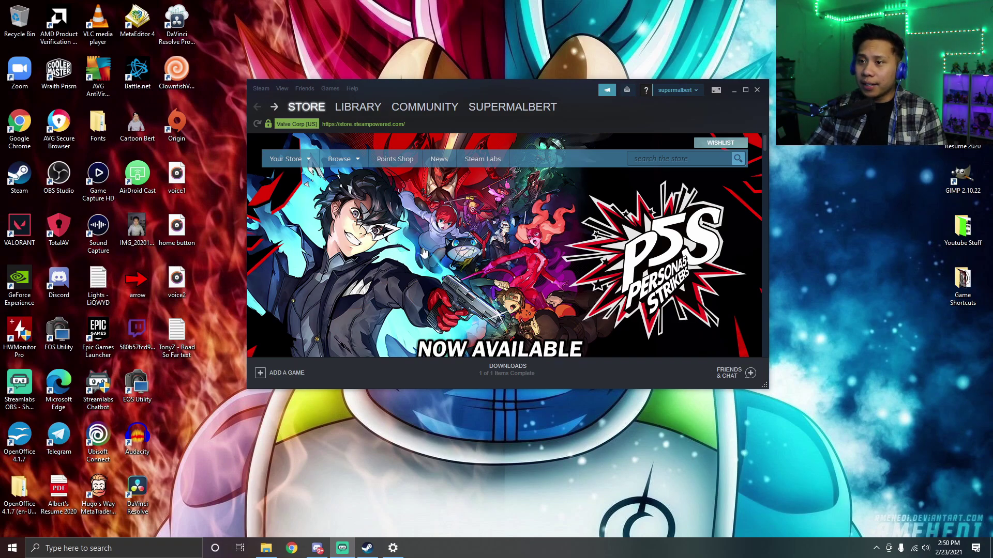
Step: Switch to Steam, make sure PlayStation Configuration Support is enabled in the general controller settings, and accept the settings
click(261, 88)
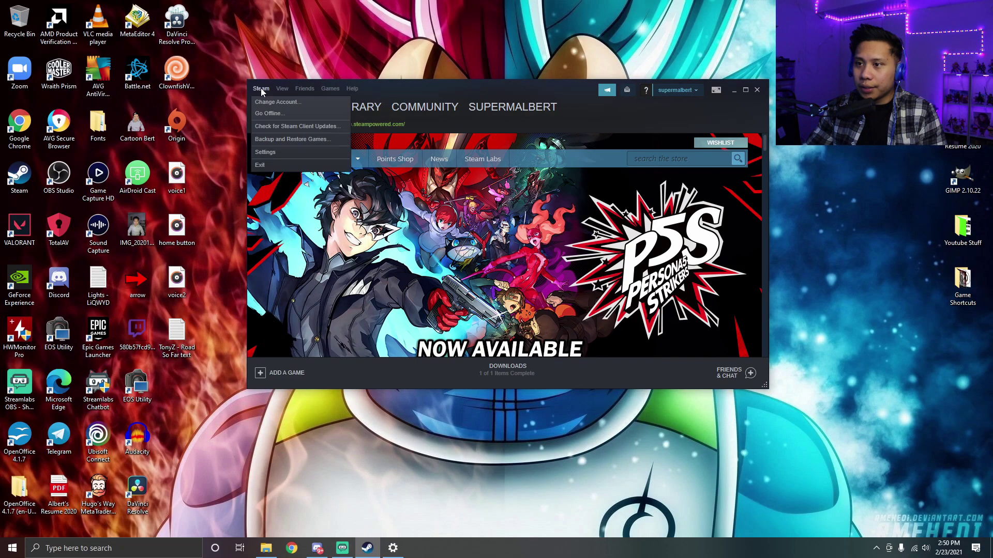
click(278, 153)
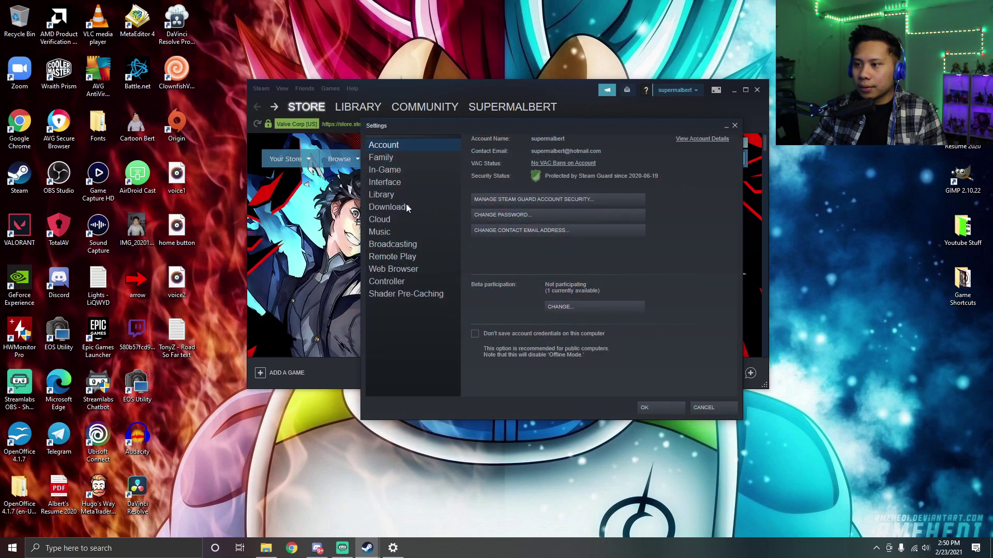
click(395, 282)
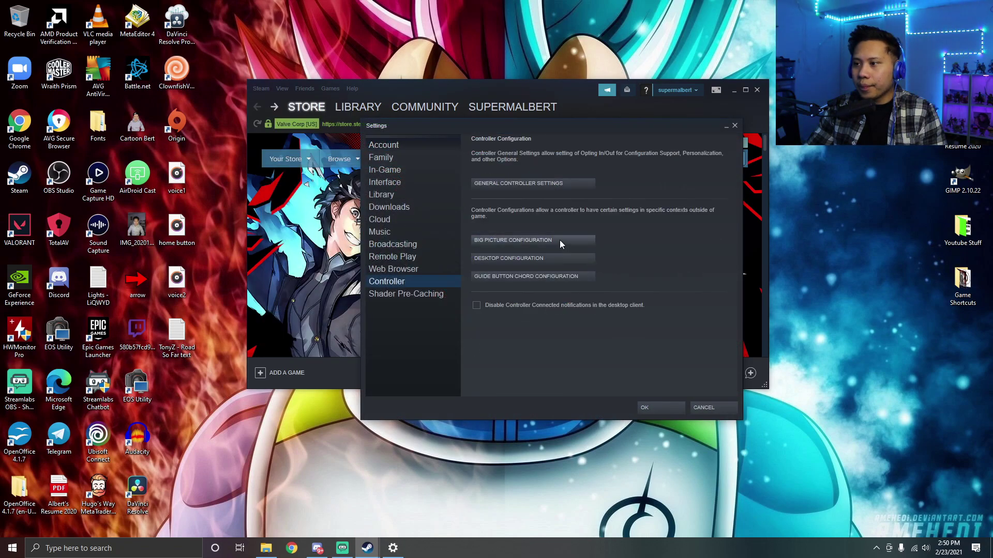
click(575, 183)
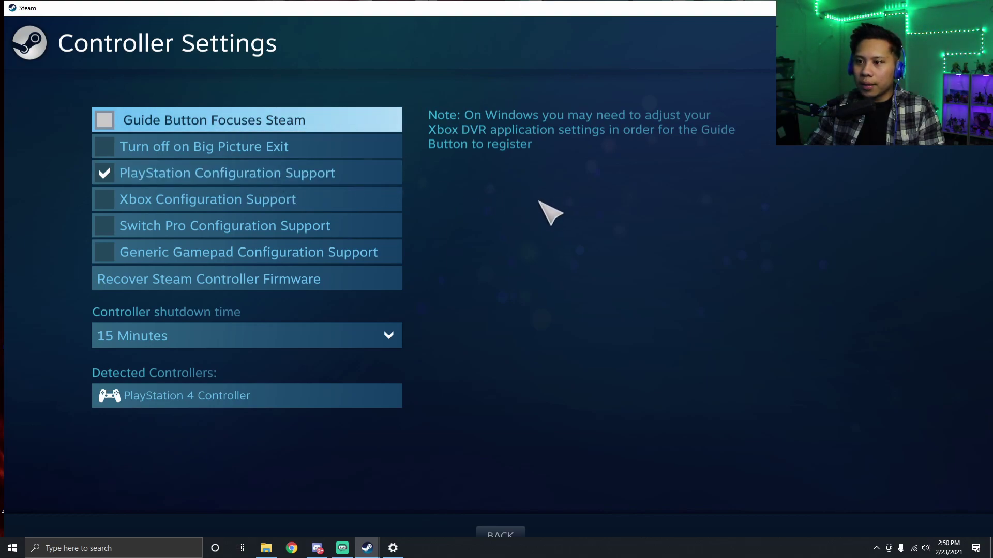
click(342, 181)
click(342, 181)
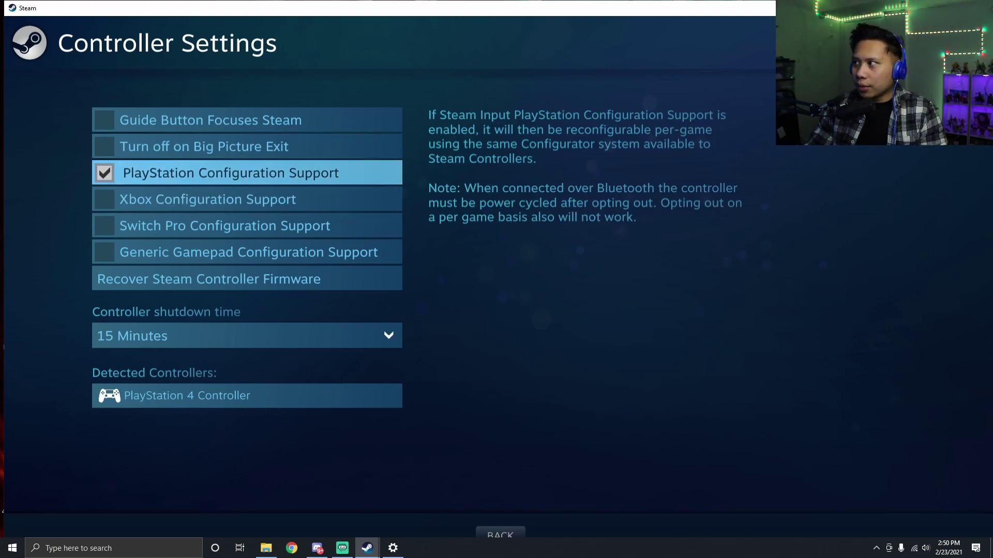
key(Escape)
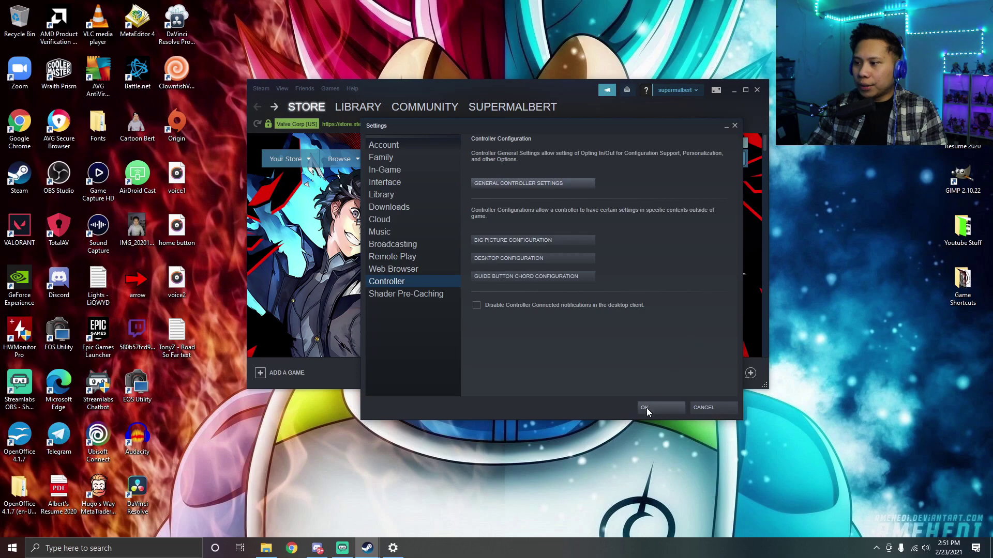
click(646, 408)
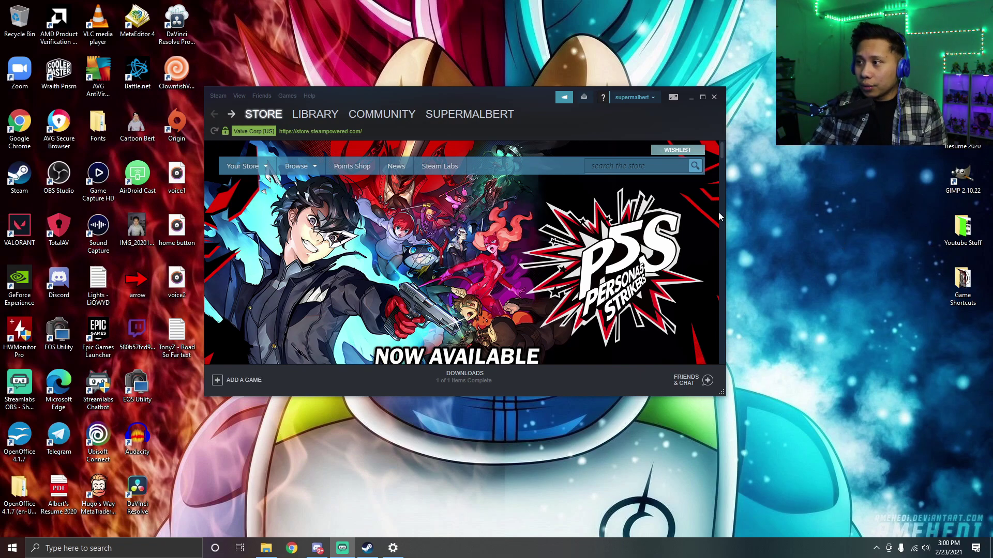
Step: Launch Big Picture mode and test moving the selection back and forth between the home tiles
click(674, 98)
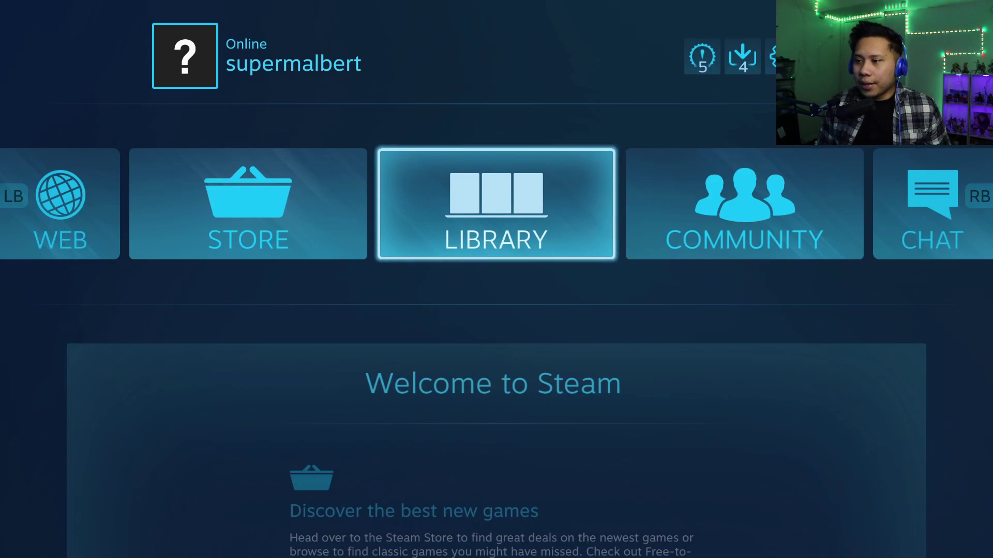
key(Right)
key(Left)
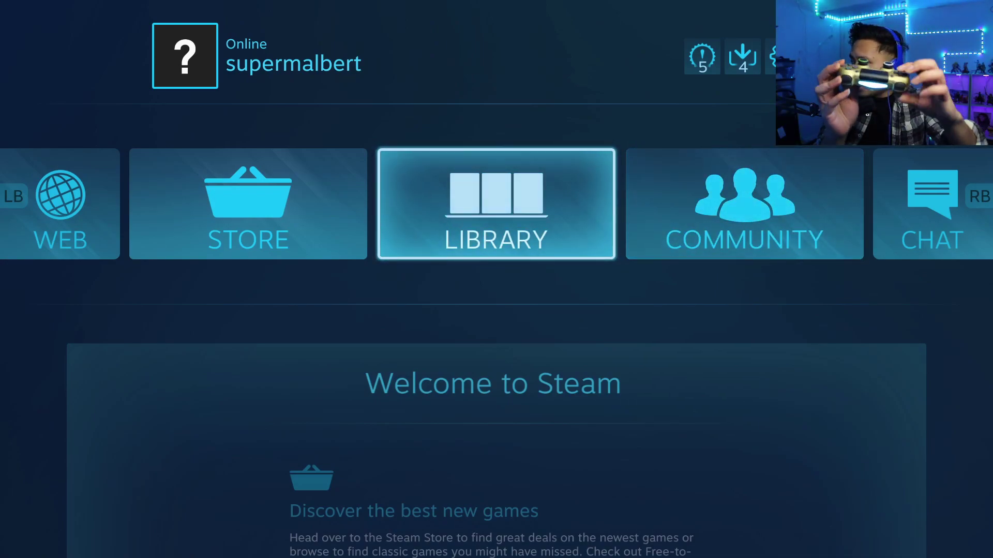
key(Right)
key(Left)
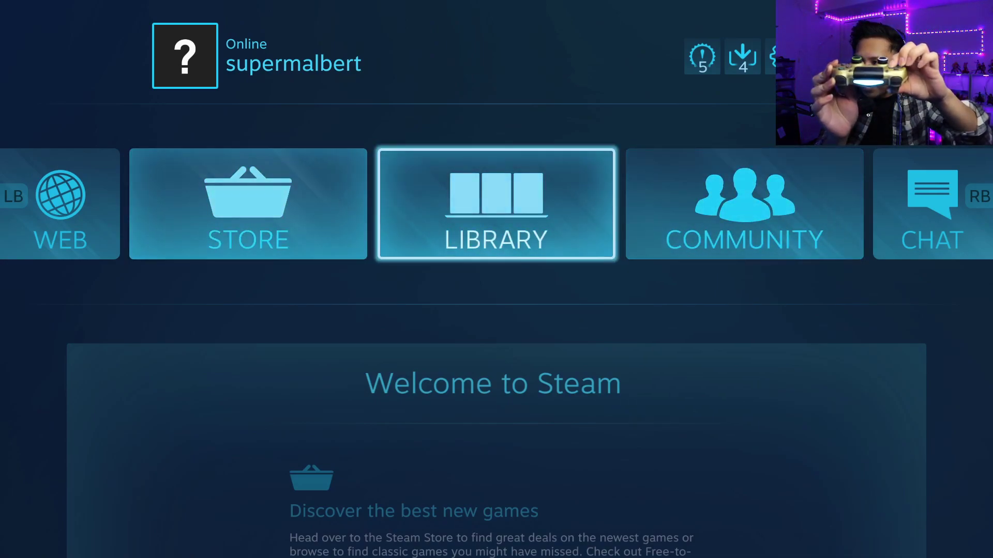
key(Left)
key(Right)
key(Left)
key(Right)
Step: Enter the Big Picture library, show the Games collection and browse through its titles
key(Return)
key(Down)
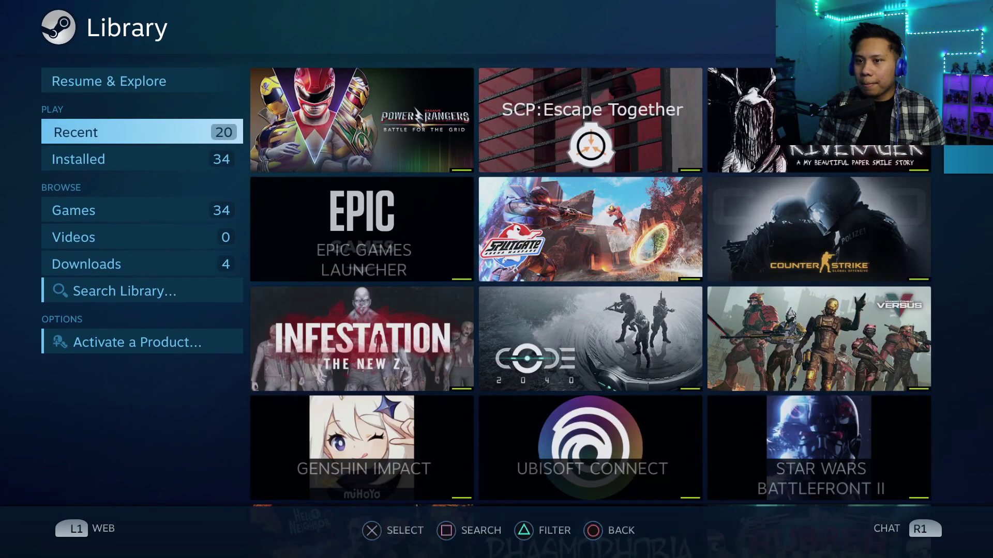
key(Down)
key(Down)
key(Right)
key(Right)
key(Down)
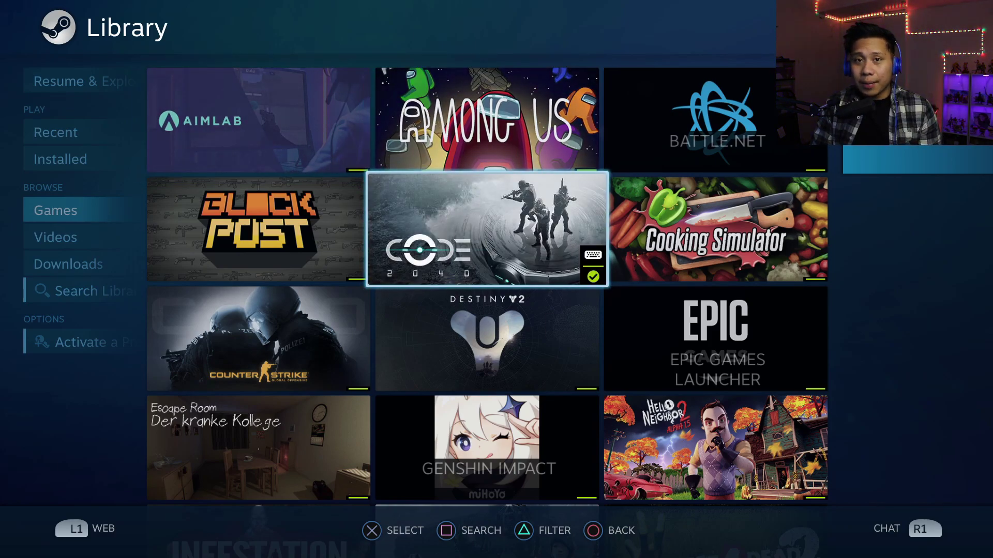
key(Down)
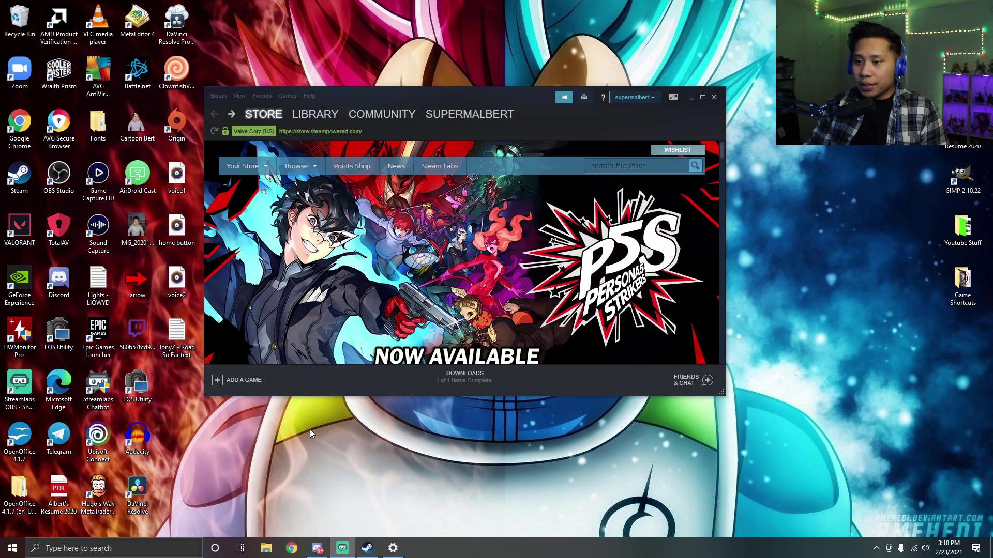
Step: Start adding a non-Steam game and browse for the Epic Games Launcher shortcut in the Public Desktop folder
click(248, 381)
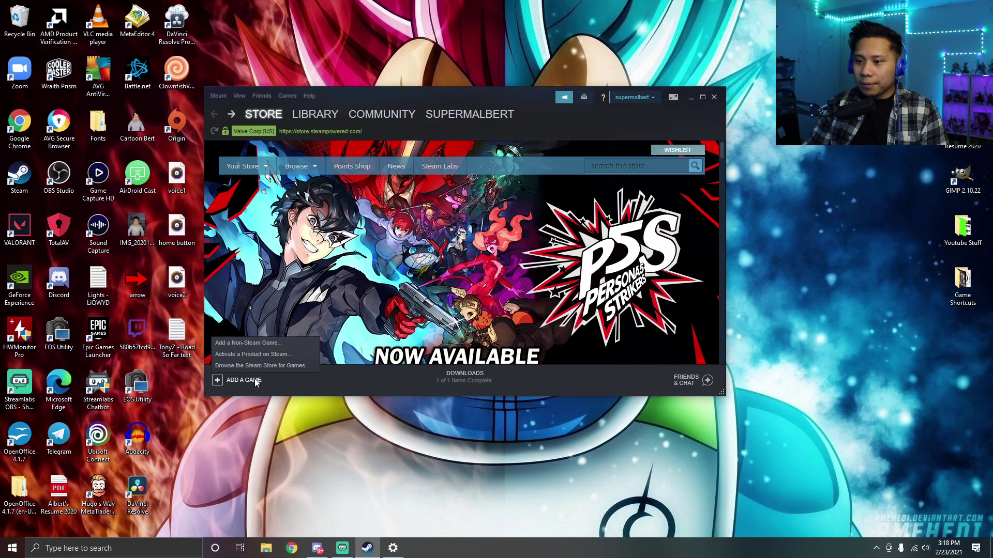
click(297, 342)
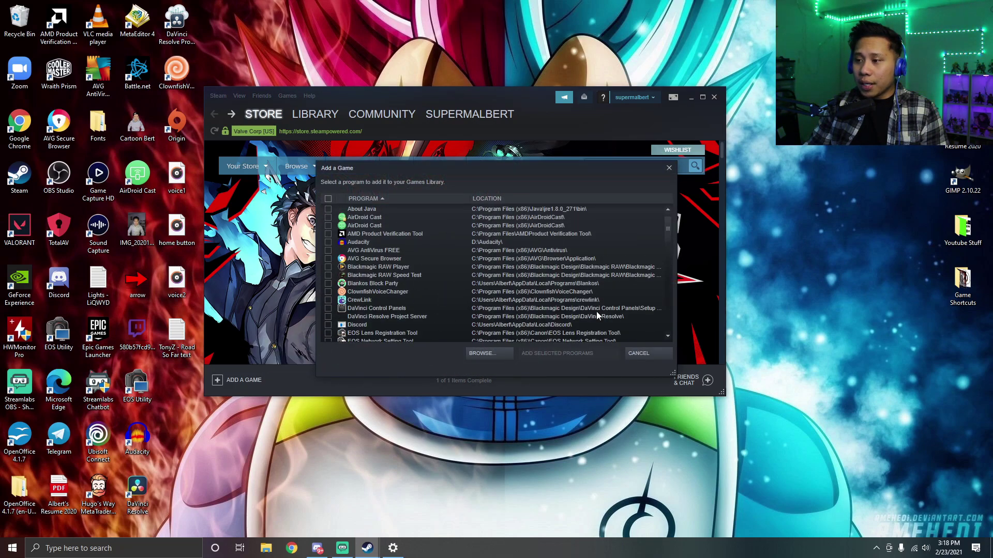
click(490, 354)
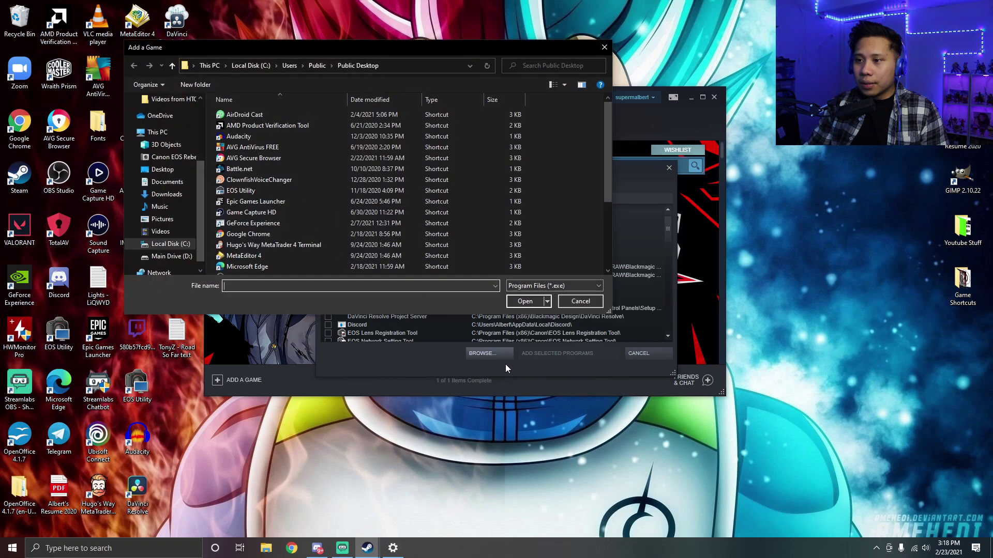
click(249, 203)
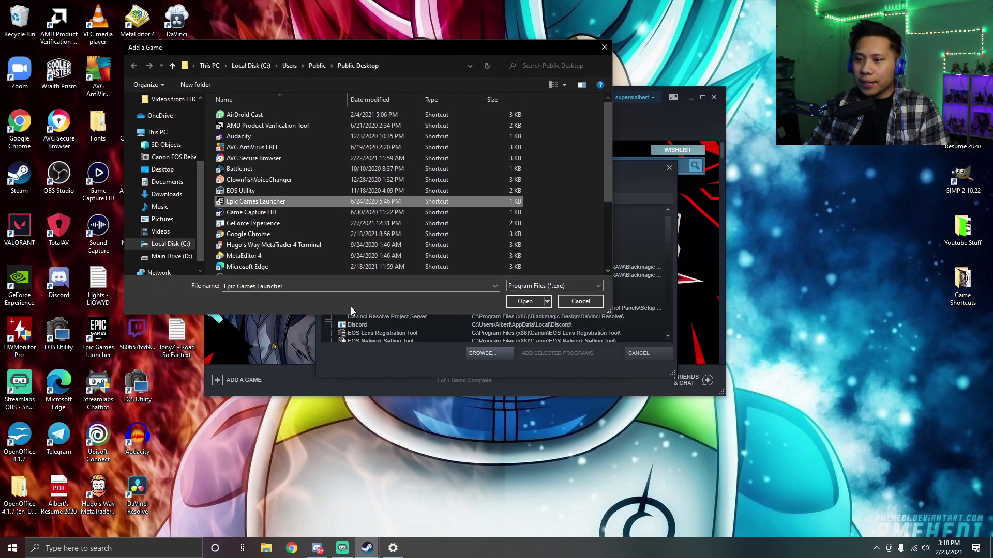
Step: Switch to File Explorer, search This PC for "epic games" and show the Epic Games Launcher's file location
click(266, 549)
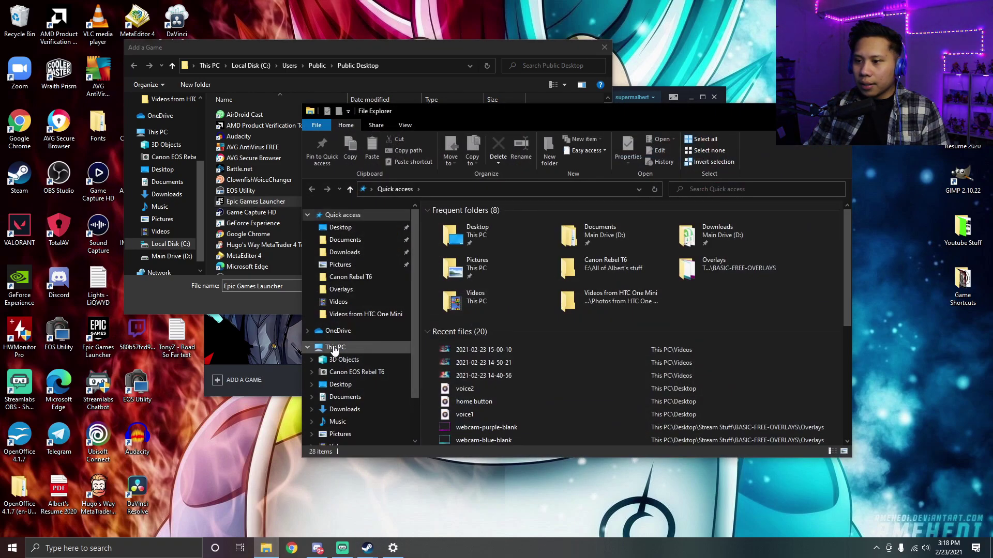
click(349, 346)
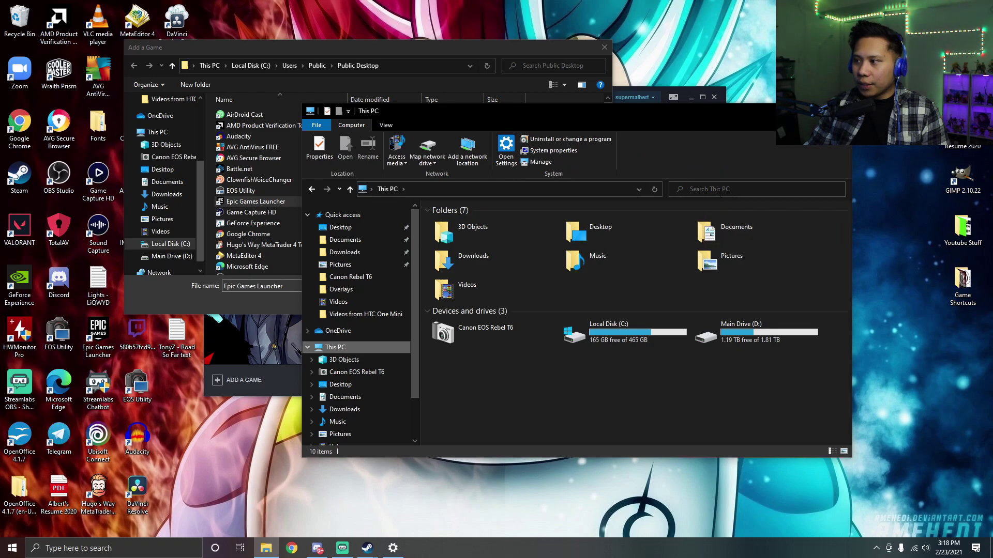
click(739, 190)
text(epic games)
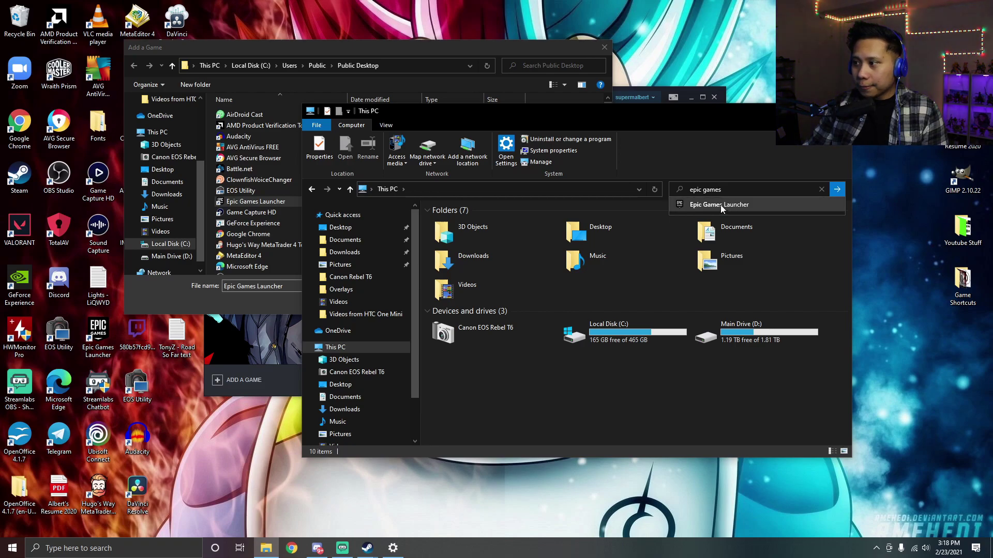
right_click(721, 205)
click(766, 225)
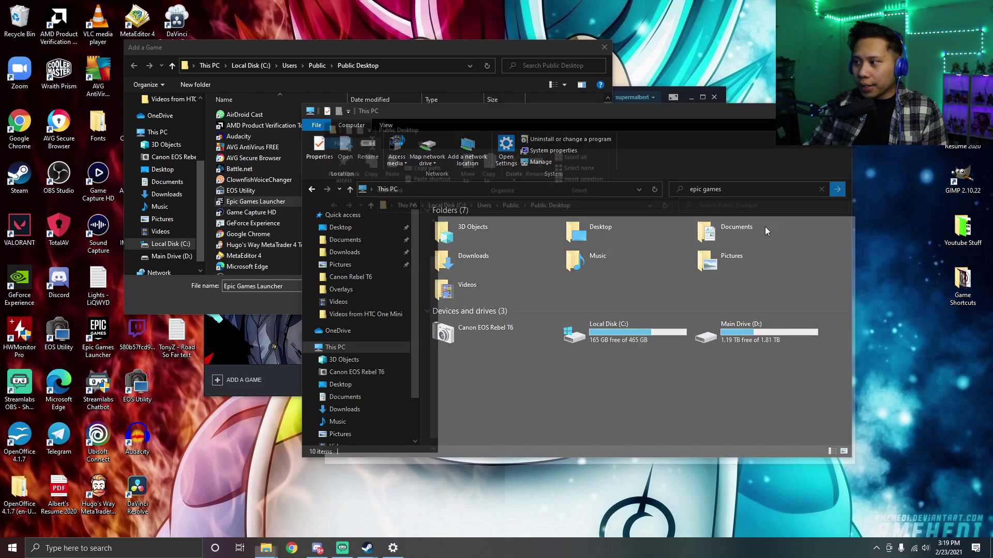
Step: Copy the folder path C:\Users\Public\Desktop and close both File Explorer windows
click(590, 203)
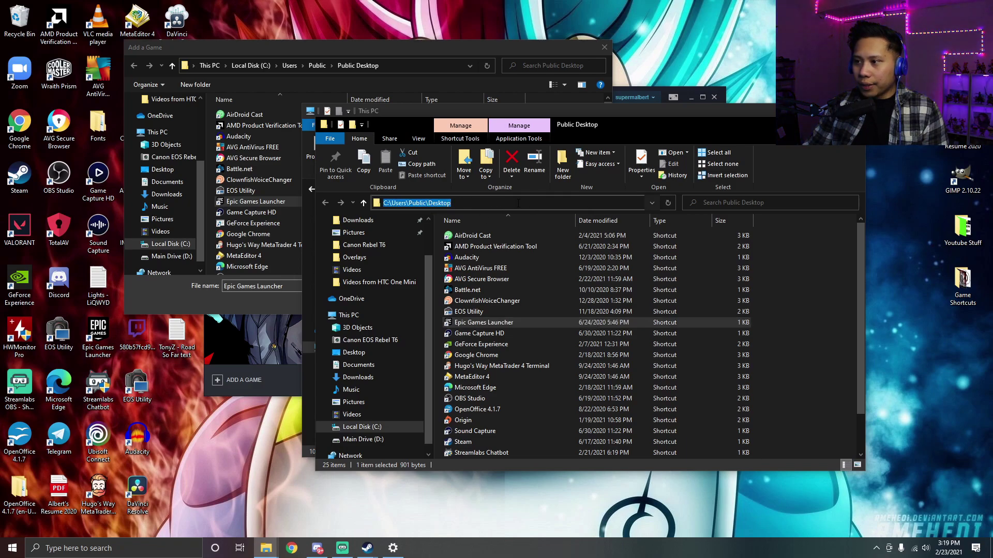
right_click(410, 205)
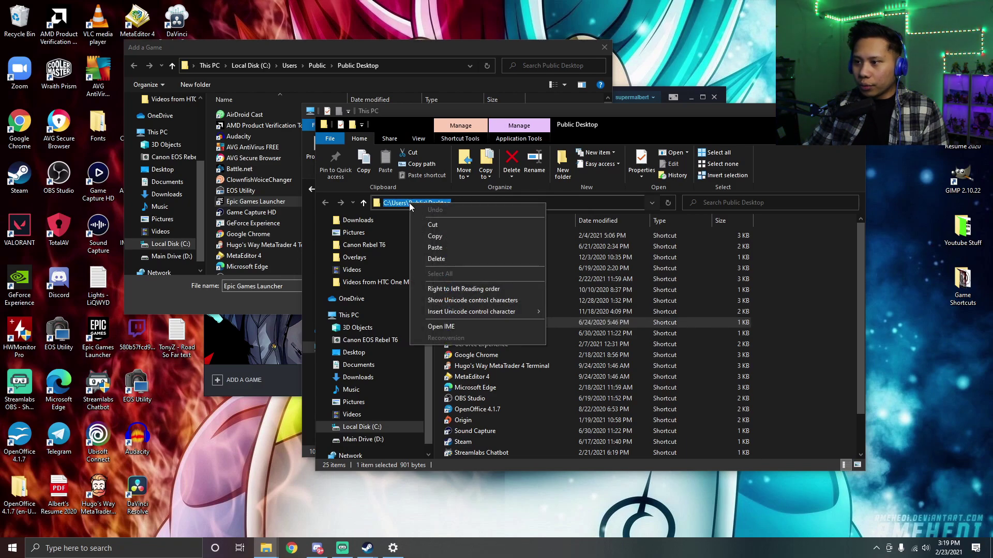
click(435, 236)
click(852, 124)
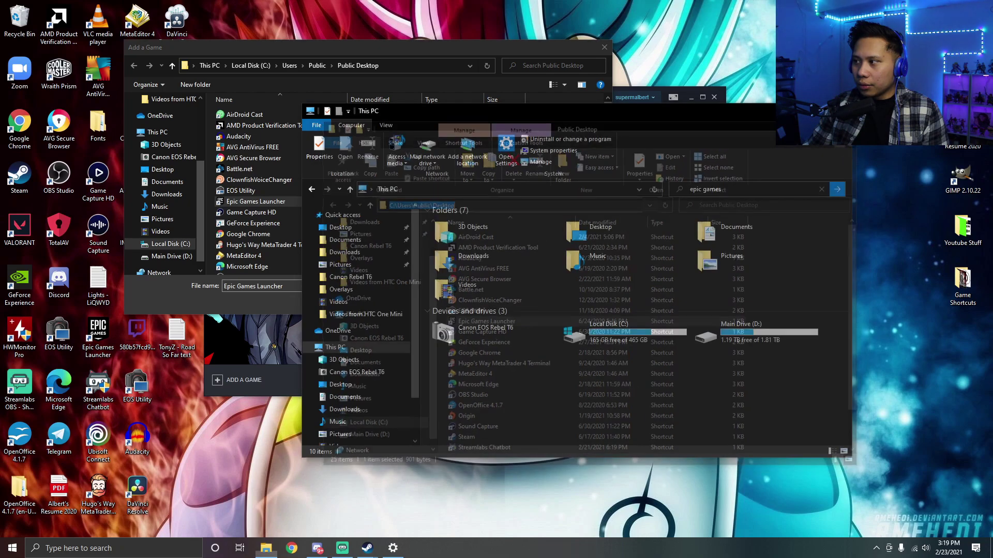
key(alt+F4)
Step: Replace the file name in the Add a Game file browser with the copied path C:\Users\Public\Desktop and go to that folder
click(301, 285)
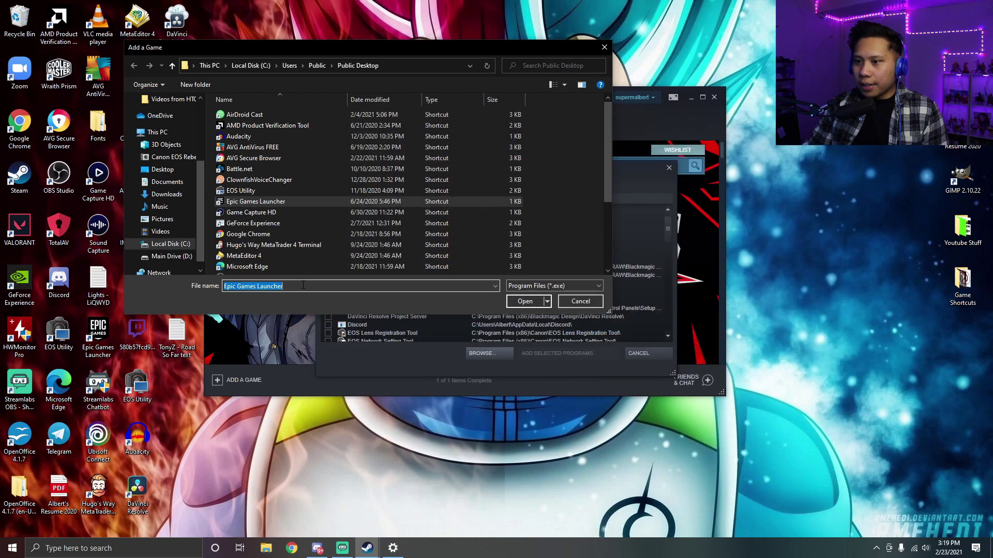
key(BackSpace)
right_click(287, 284)
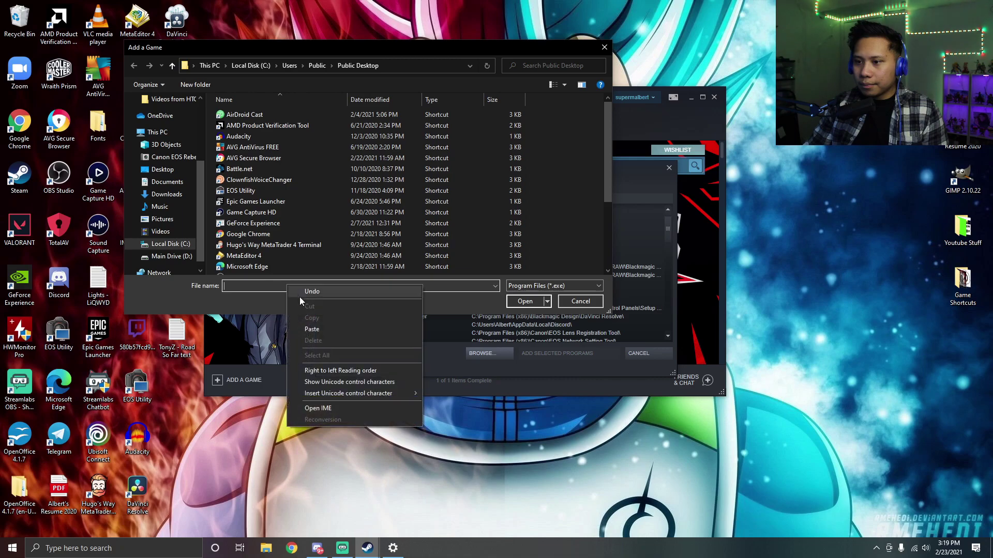
click(321, 328)
click(522, 302)
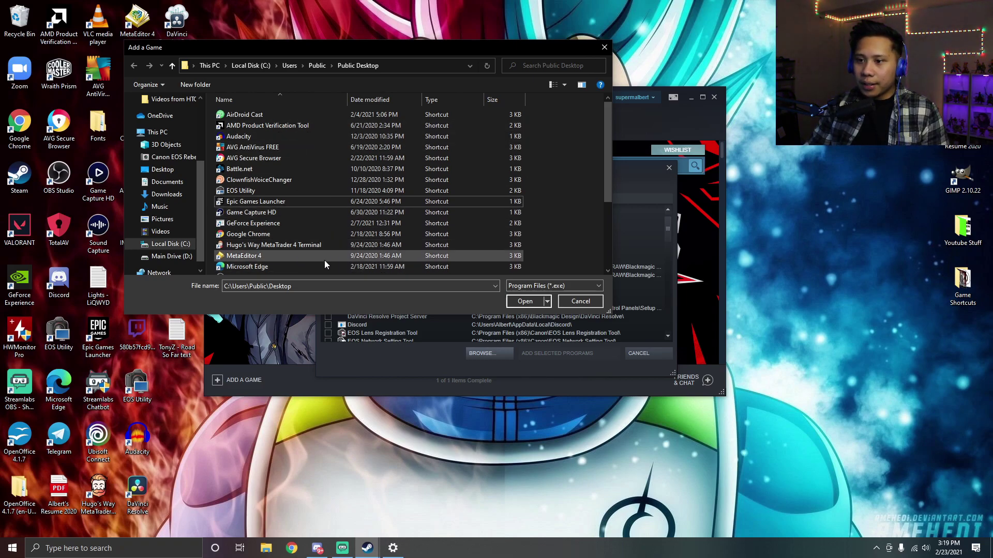
Step: Choose Epic Games Launcher, add it to the Steam games as a selected program, and show the library
click(256, 201)
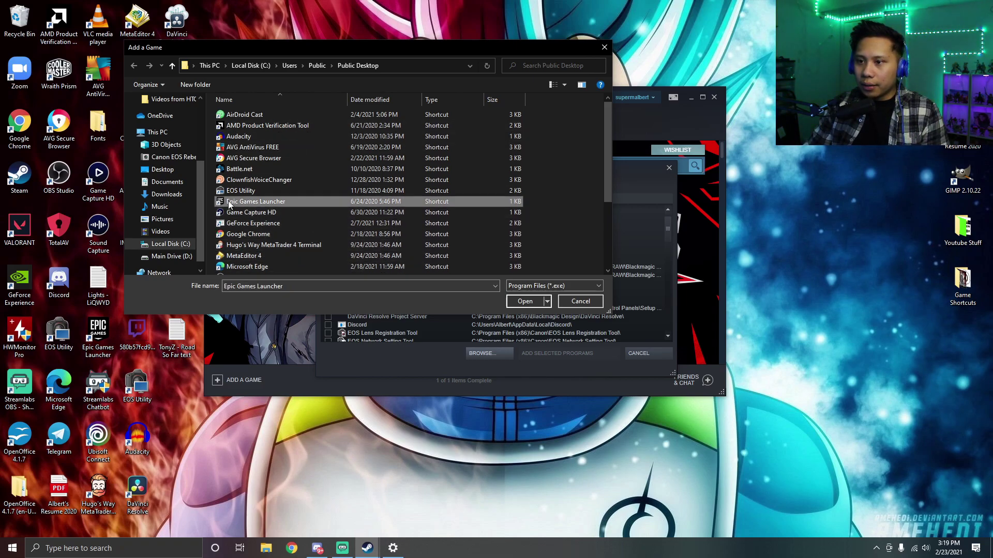
click(525, 301)
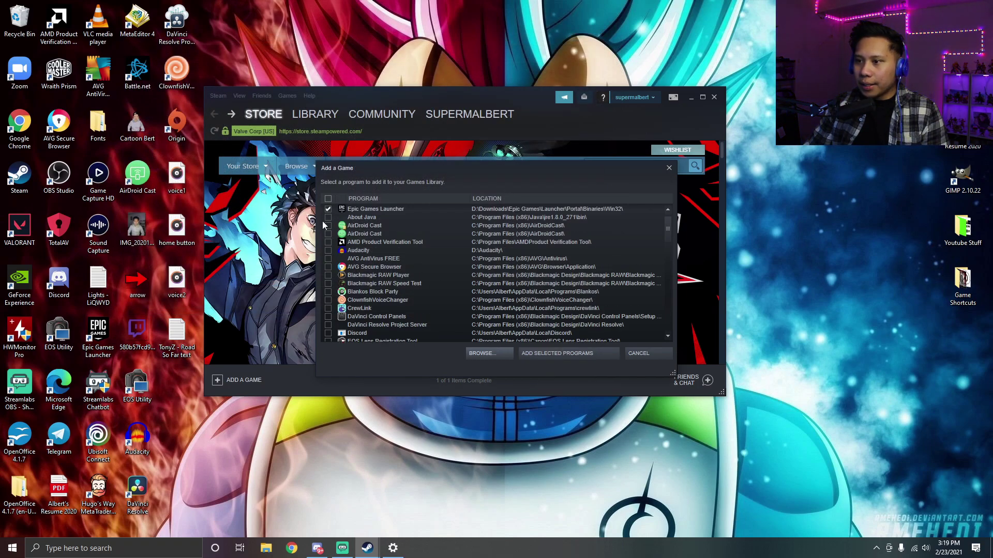
click(585, 354)
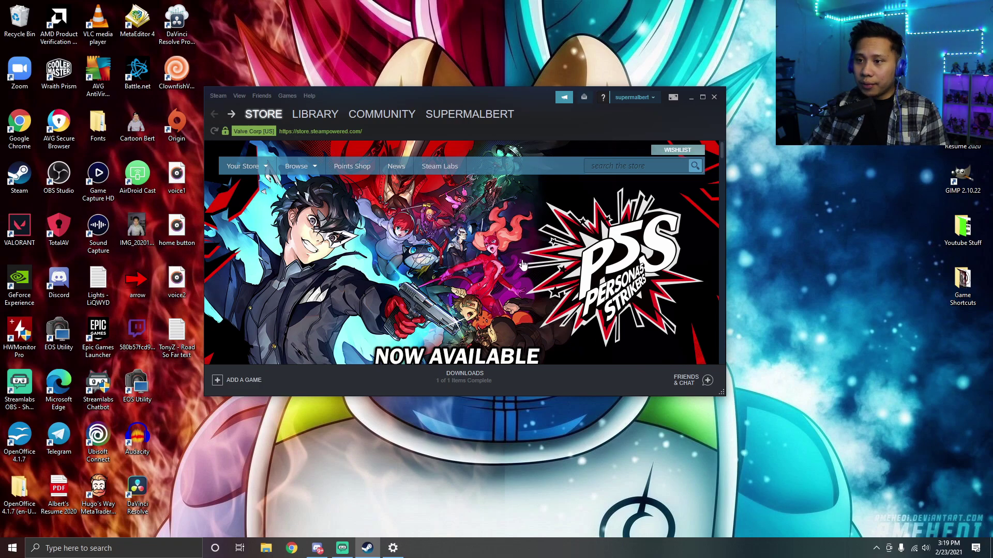
click(315, 115)
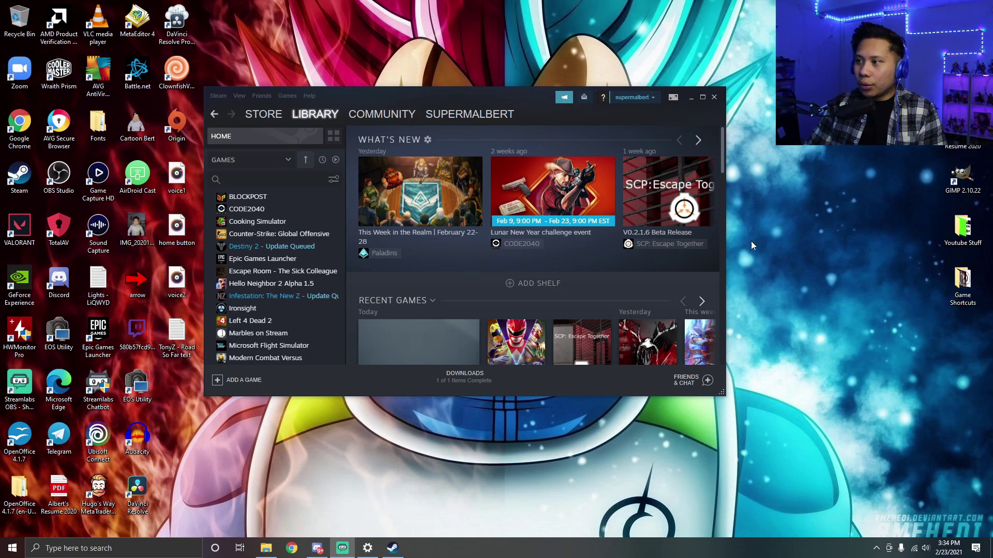
Step: Switch Steam to Big Picture mode and open the Library
click(673, 97)
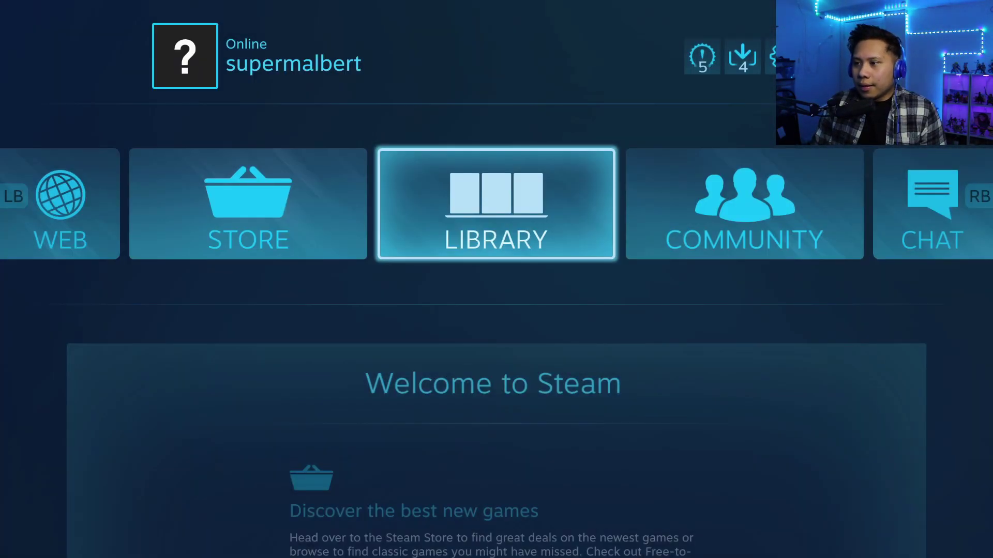
key(Right)
key(Left)
key(Left)
key(Right)
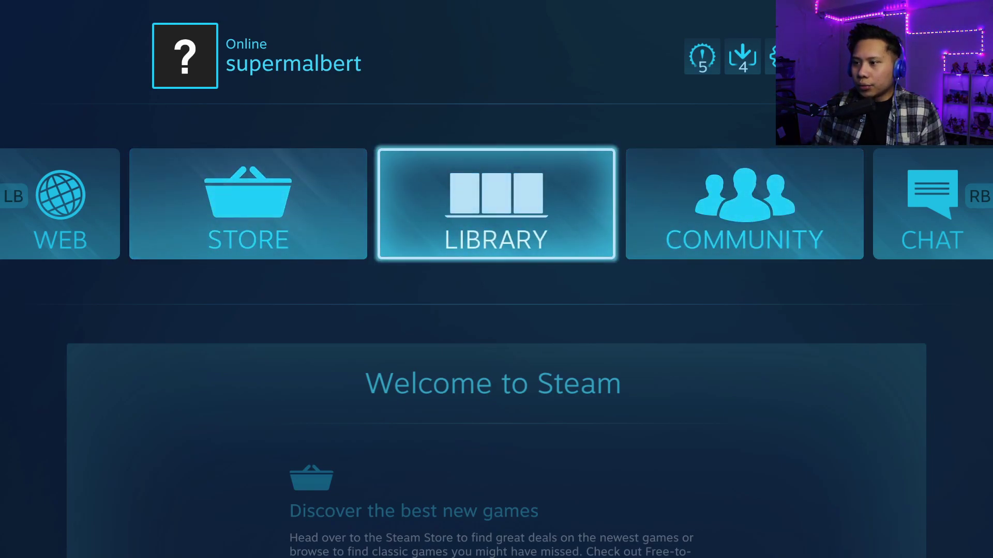
key(Return)
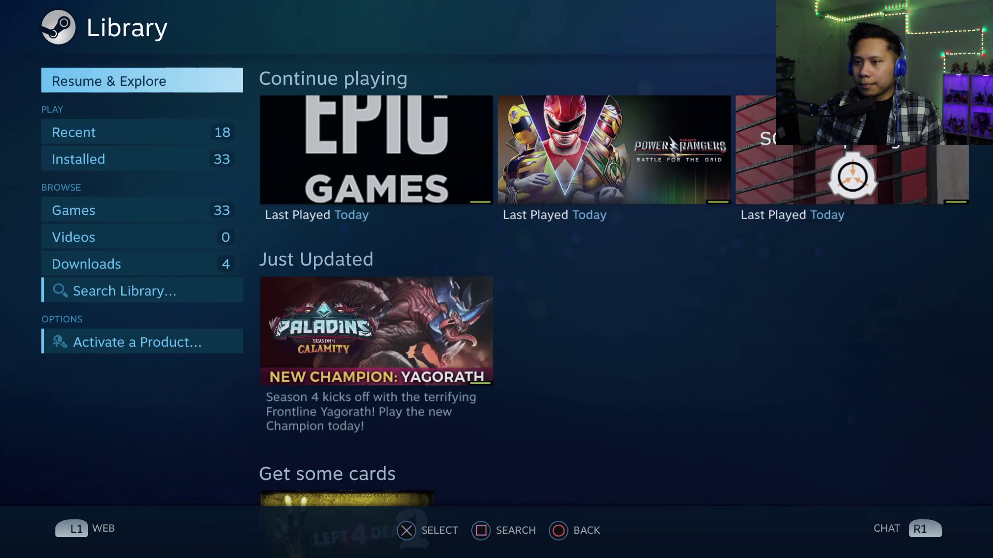
Step: Show all Games in the Big Picture library and move into the game grid
key(Down)
key(Down)
key(Down)
key(Right)
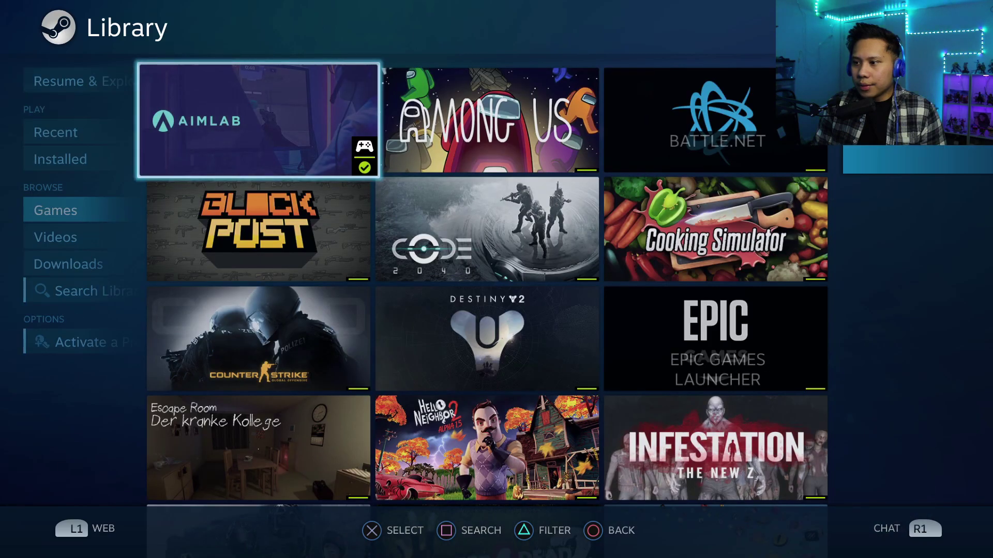
Step: Open the Epic Games Launcher shortcut in the game grid and play it
key(Right)
key(Down)
key(Down)
key(Right)
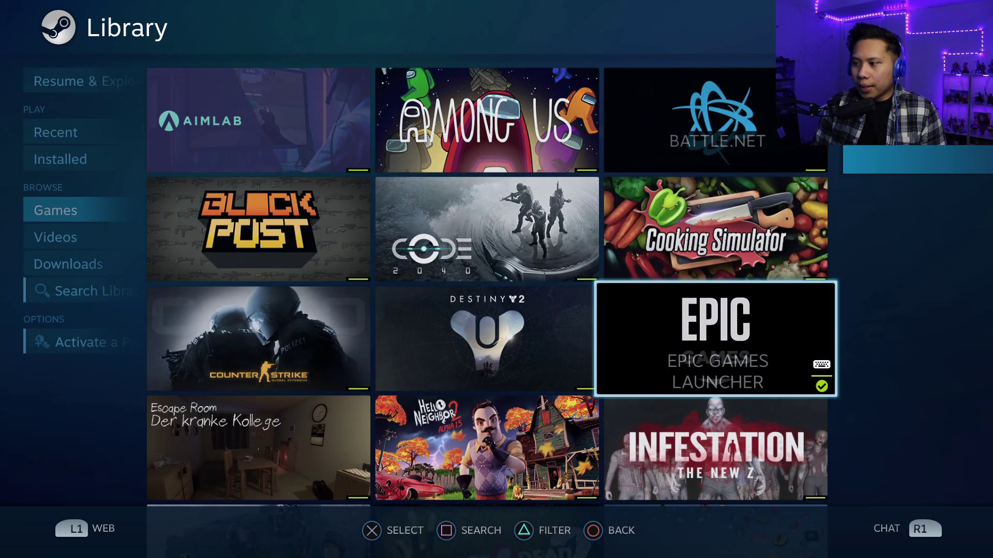
key(Return)
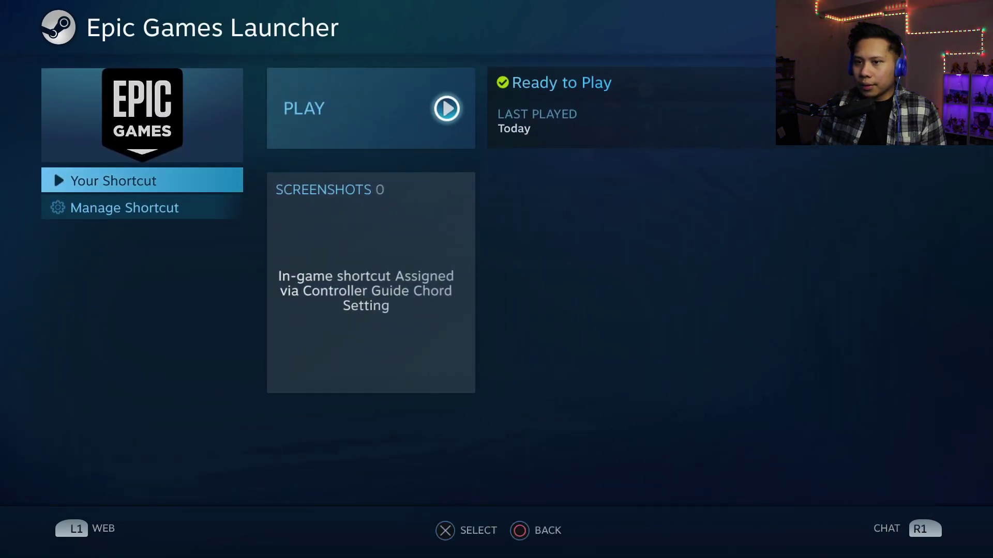
key(Right)
key(Return)
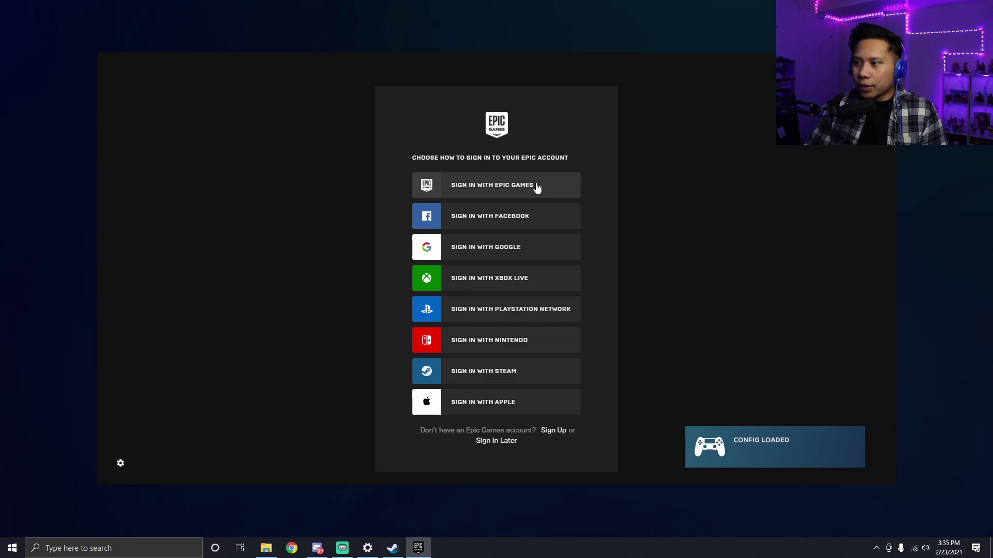
Step: Sign in with the Epic Games account option and launch Rocket League from the launcher's library
click(521, 188)
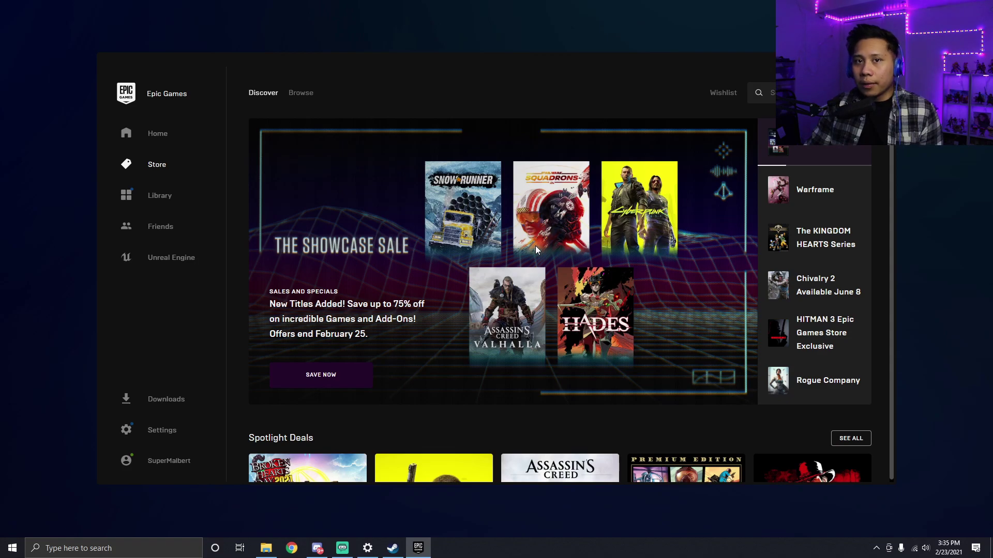
click(160, 197)
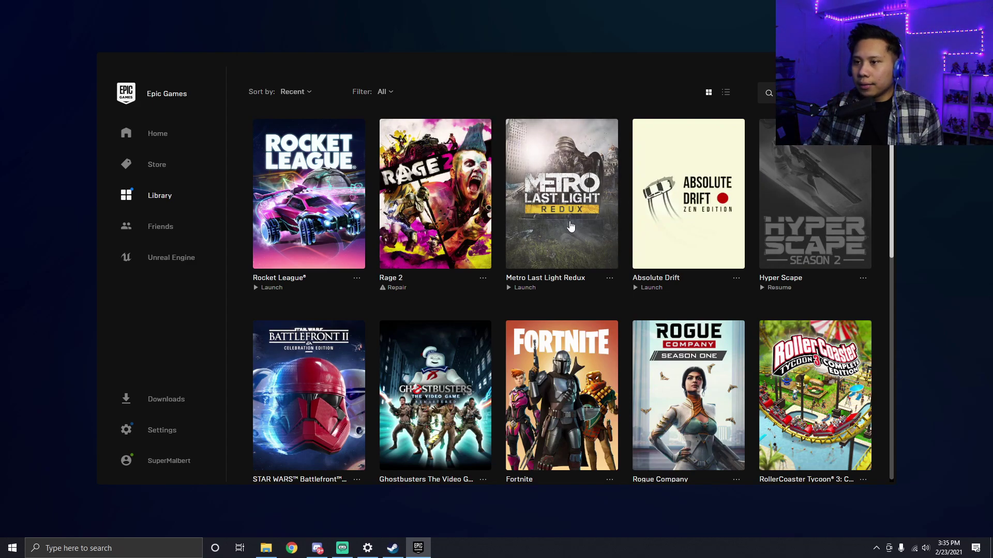
click(305, 206)
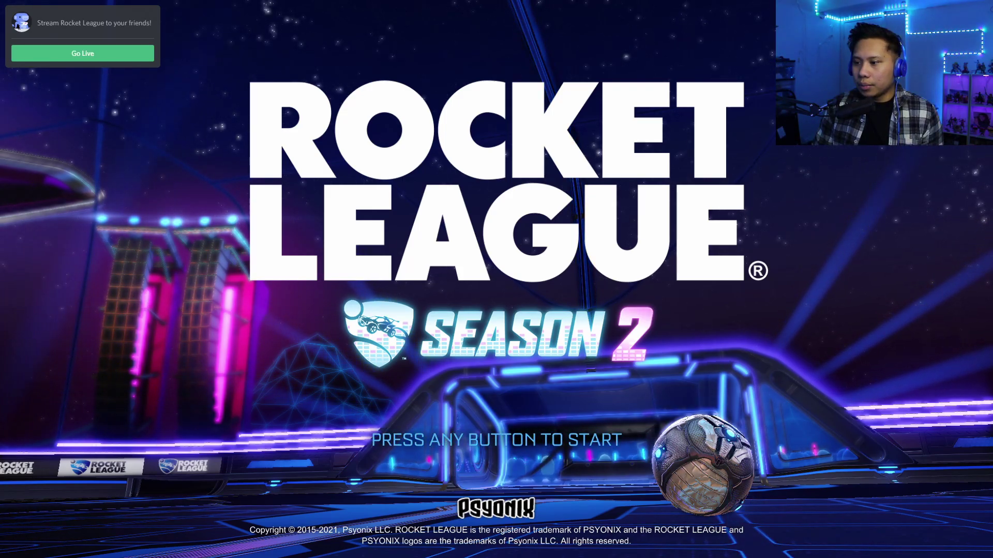
Step: Continue past Rocket League's title screen and start Free Play under Training
key(Return)
key(Up)
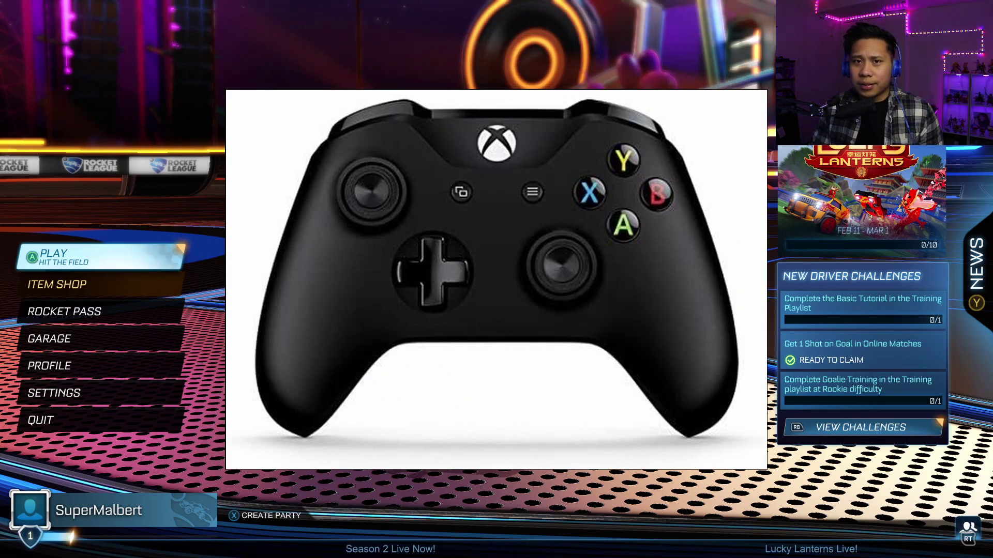
key(Down)
key(Up)
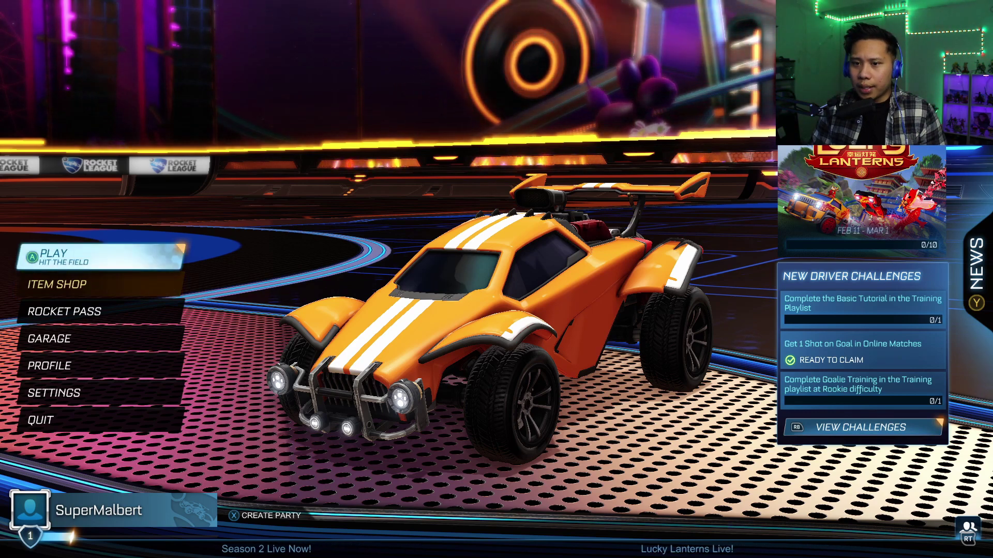
key(Return)
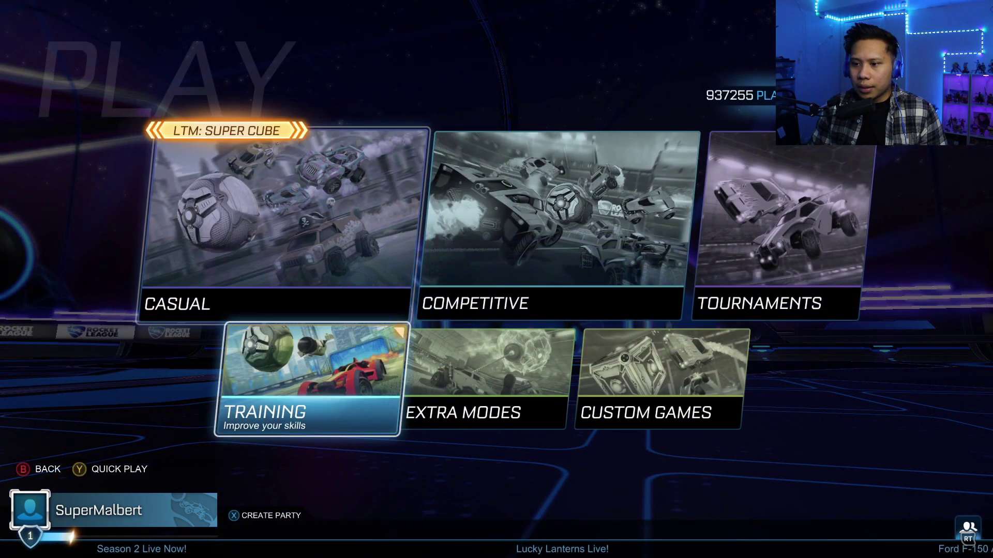
key(Return)
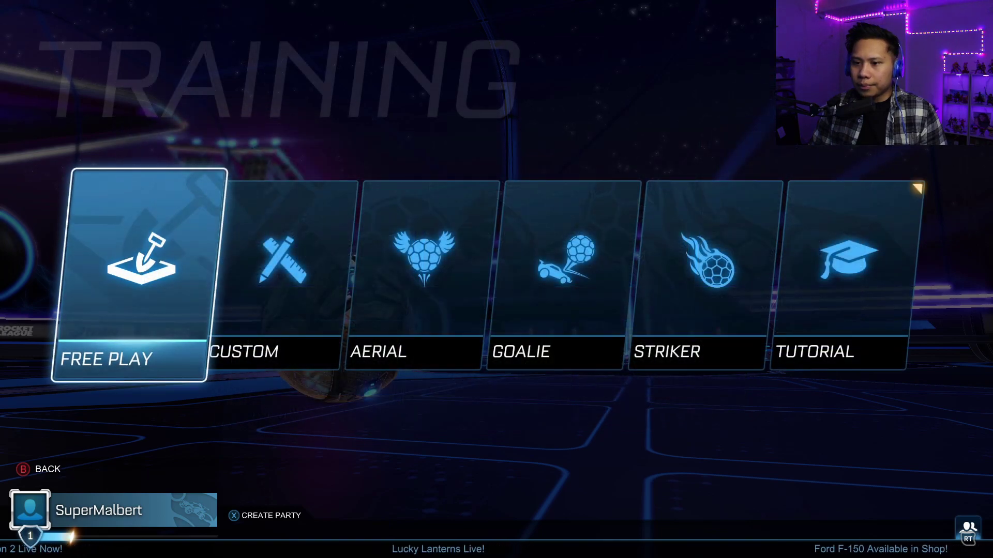
key(Return)
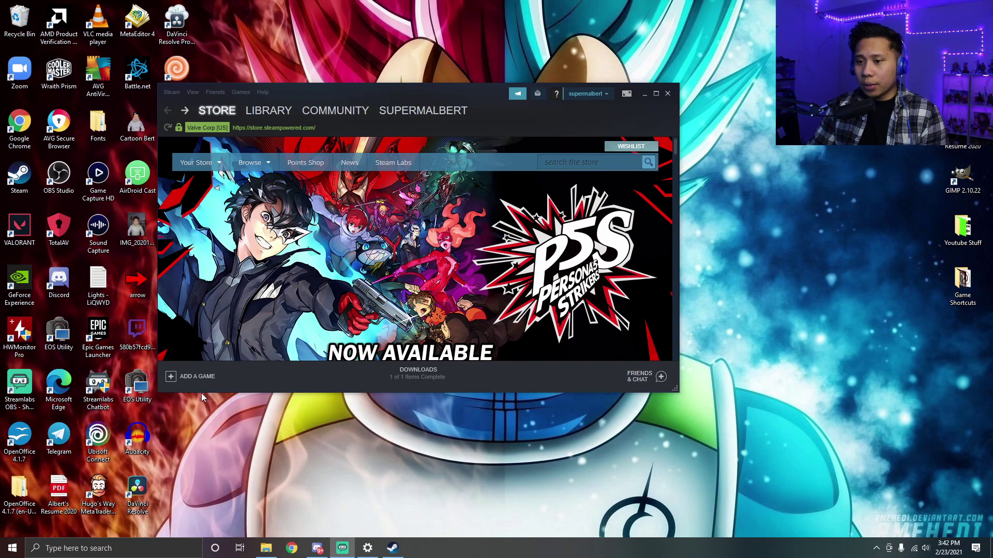
Step: Start adding a non-Steam game in the Steam desktop window and browse for its program file
click(171, 378)
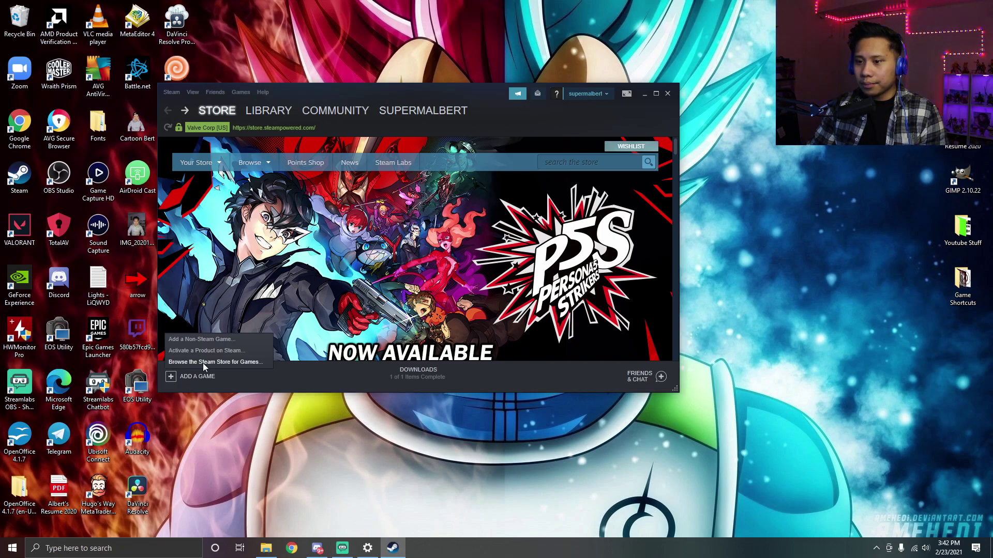
click(202, 339)
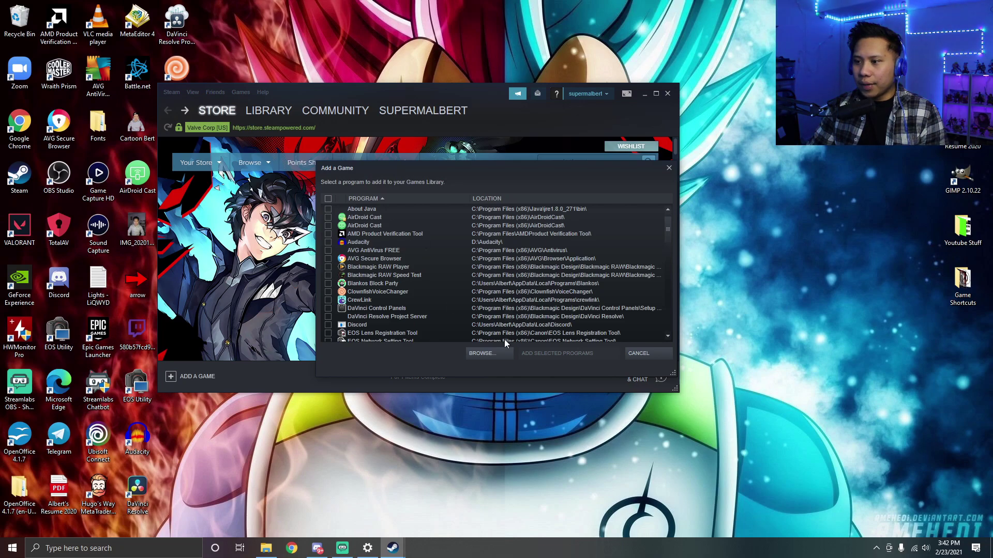
click(489, 354)
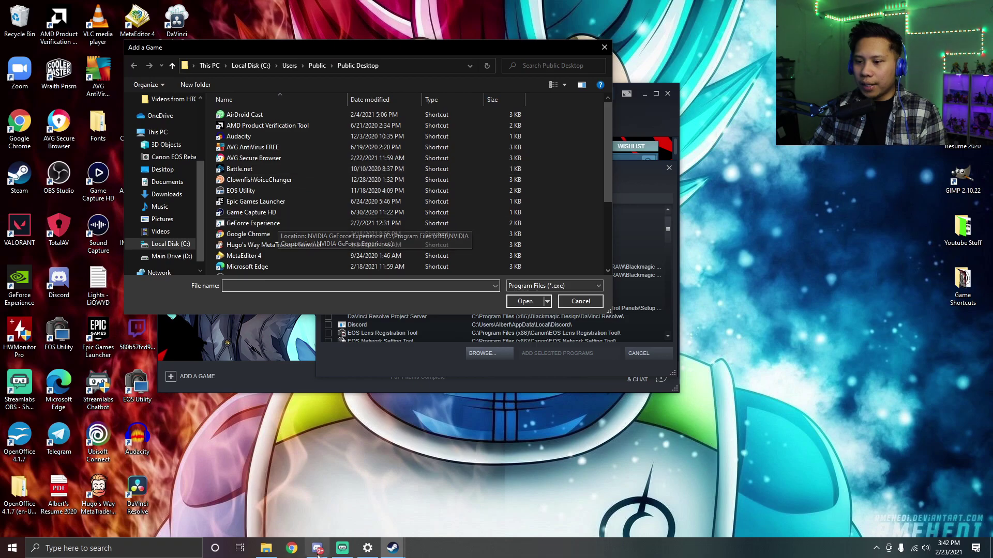
Step: Switch to File Explorer, search This PC for "genshin" and open Genshin Impact's file location
right_click(266, 550)
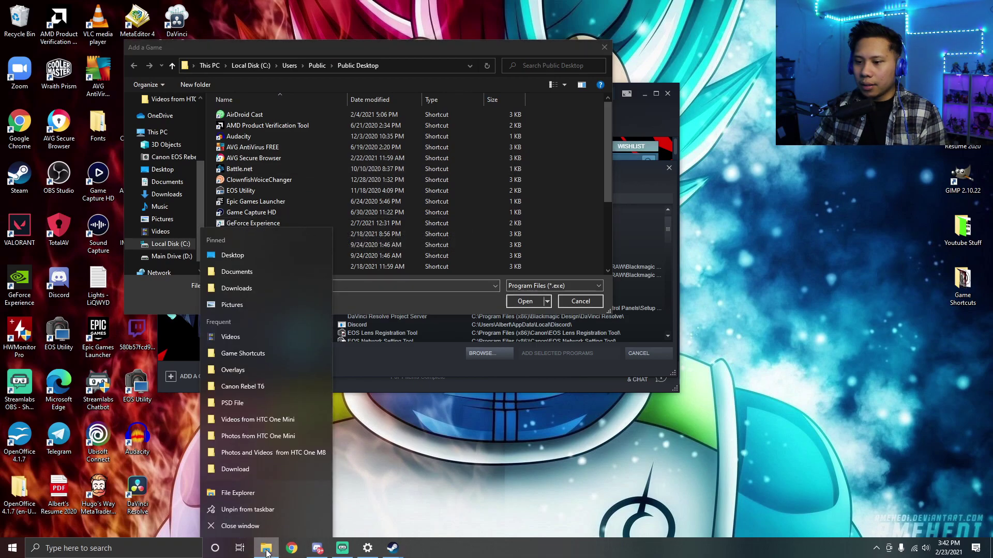
click(207, 354)
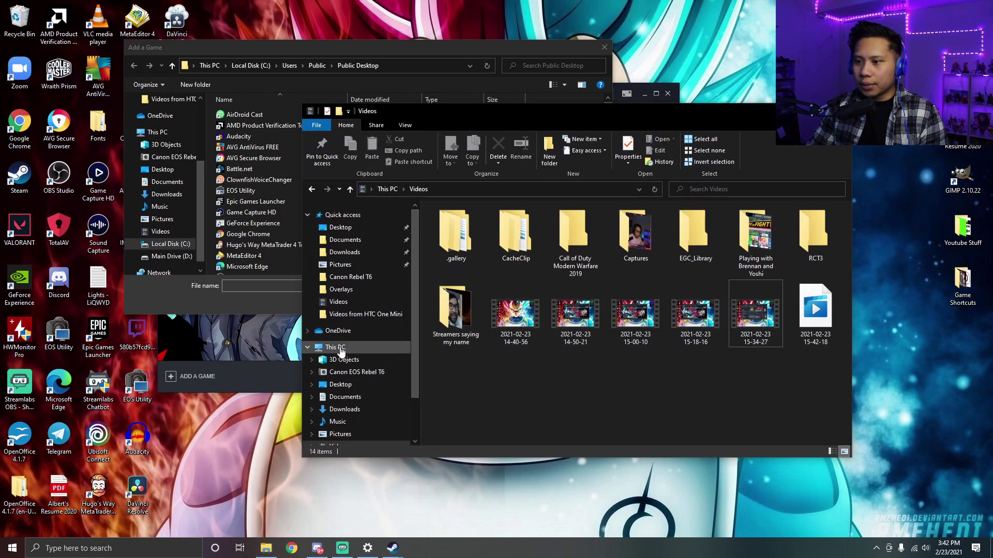
scroll(348, 404, down, 1)
click(335, 314)
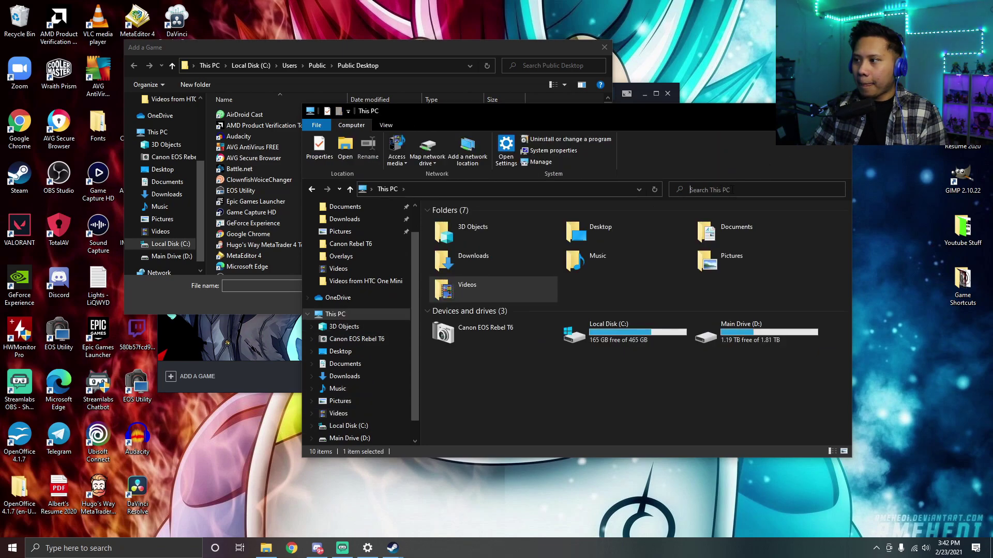
click(748, 190)
text(genshin)
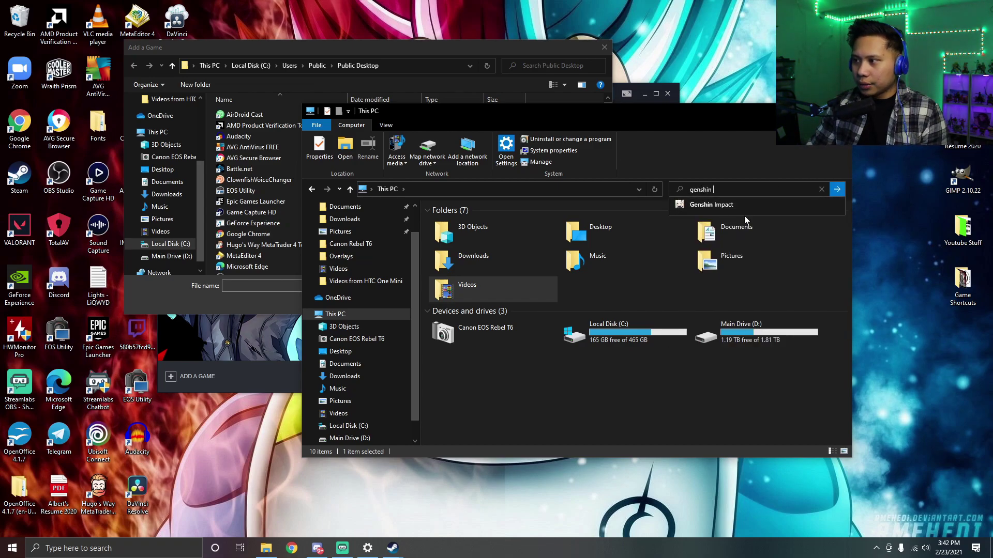
right_click(730, 206)
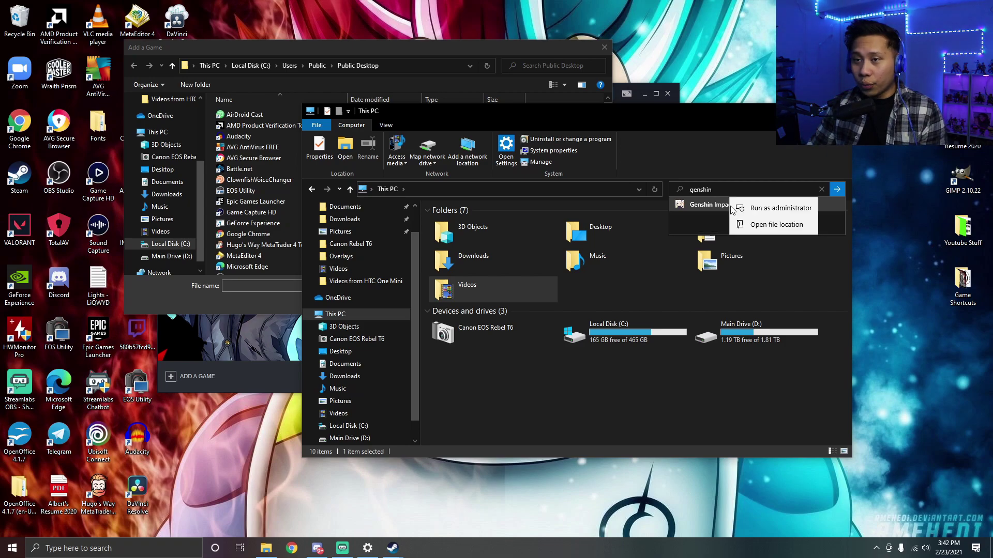
click(765, 224)
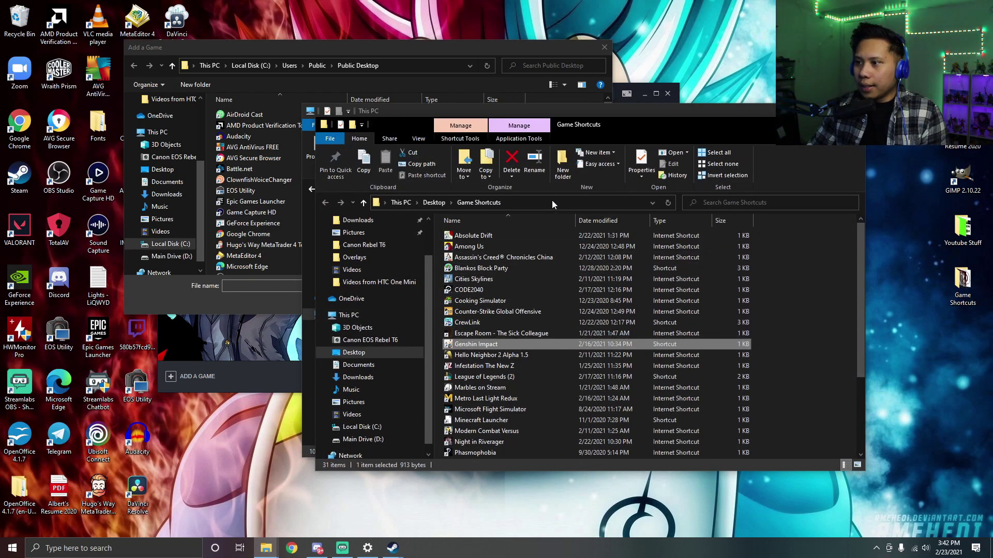
Step: Copy the full path of the Game Shortcuts folder and close both File Explorer windows
click(540, 203)
key(ctrl+c)
right_click(486, 203)
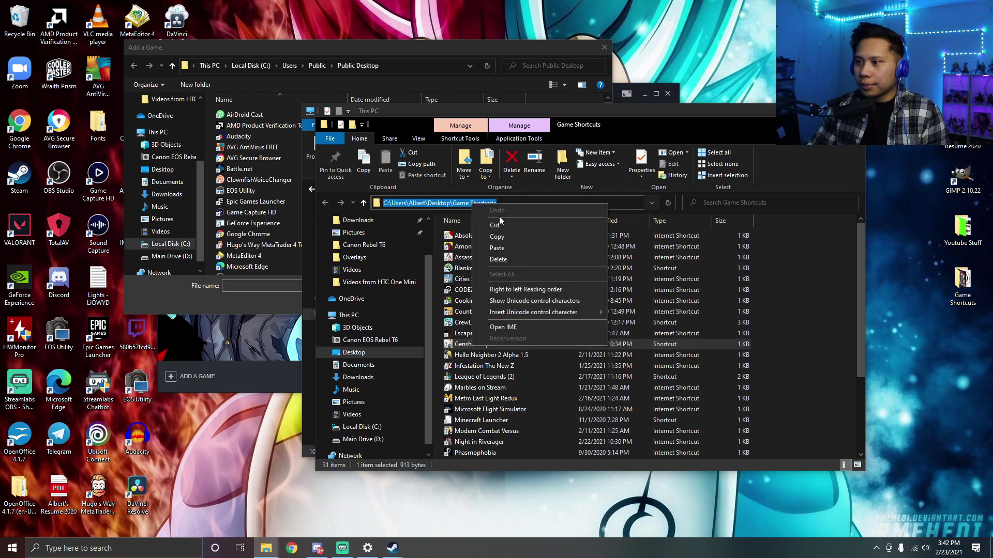
click(497, 231)
click(853, 125)
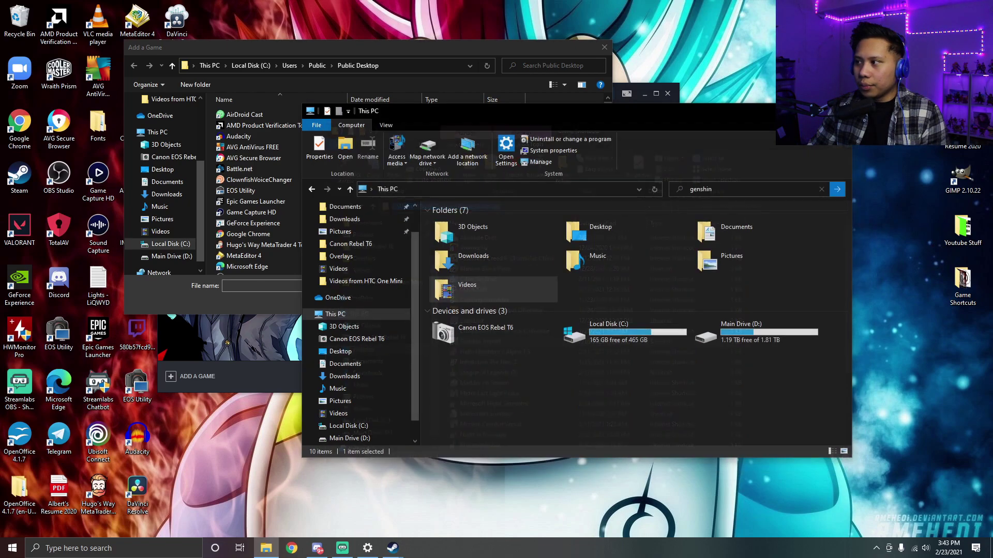
click(860, 110)
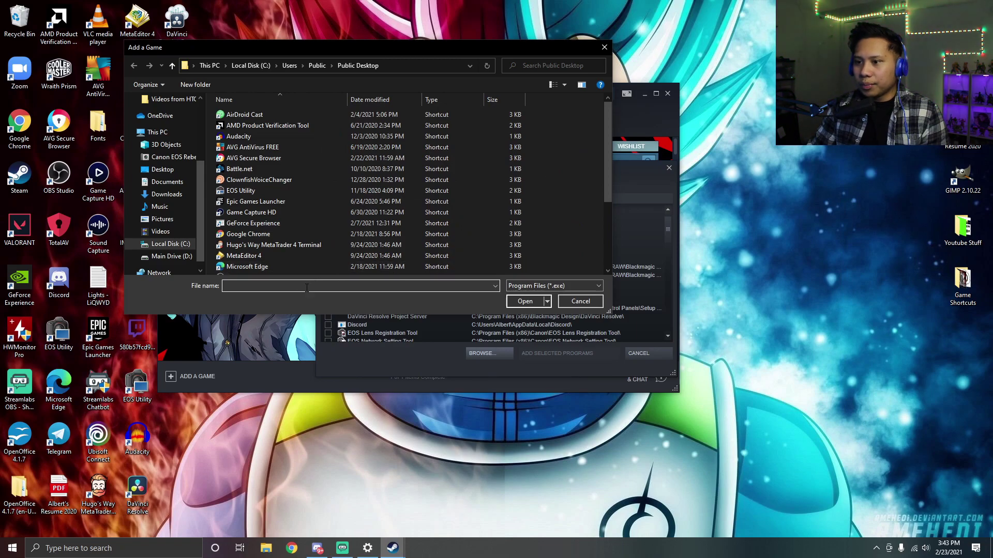
Step: Paste the copied Game Shortcuts path as the file name in the Add a Game file browser and go to that folder
right_click(275, 286)
click(293, 331)
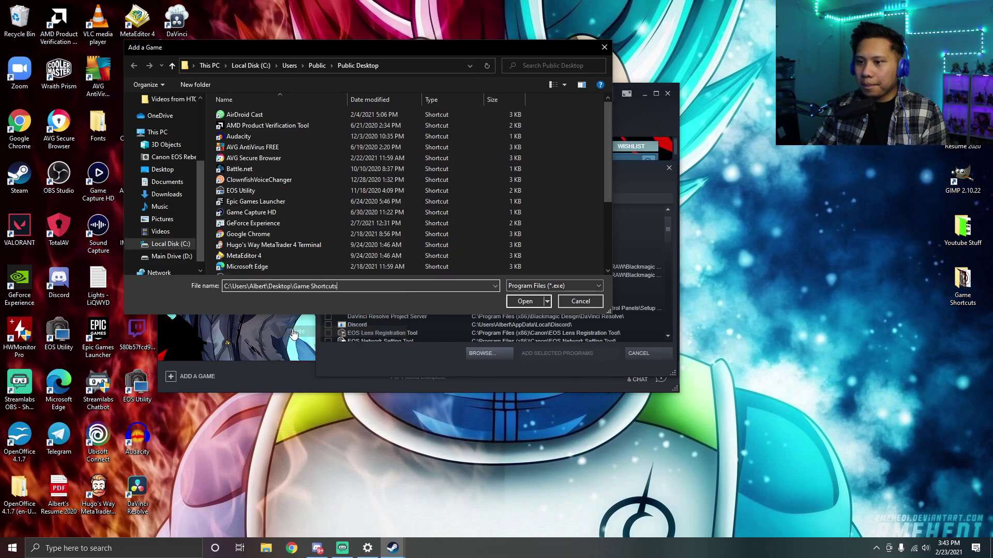
click(519, 304)
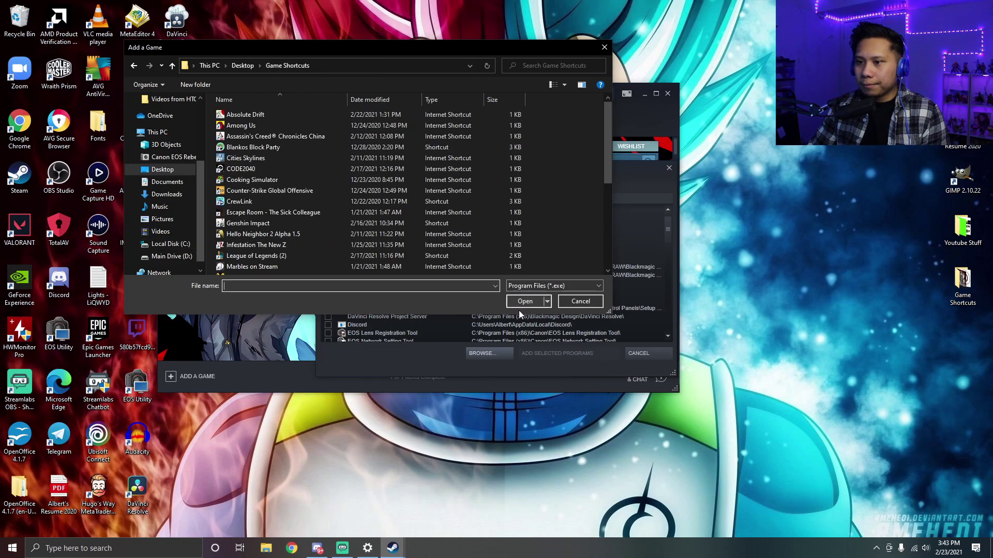
Step: Choose Genshin Impact, add it to the Steam games as a selected program, and show it in the library
scroll(280, 170, down, 3)
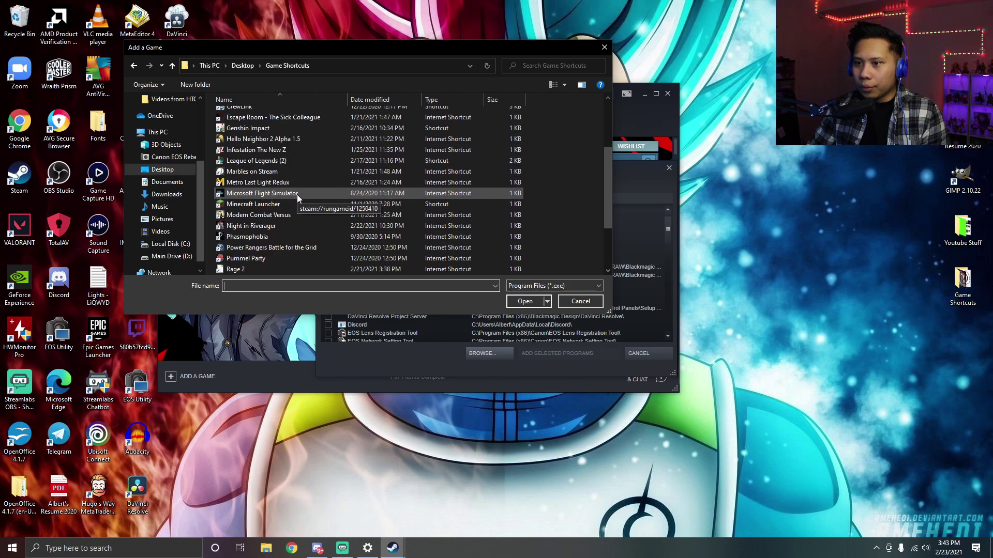
scroll(274, 199, up, 1)
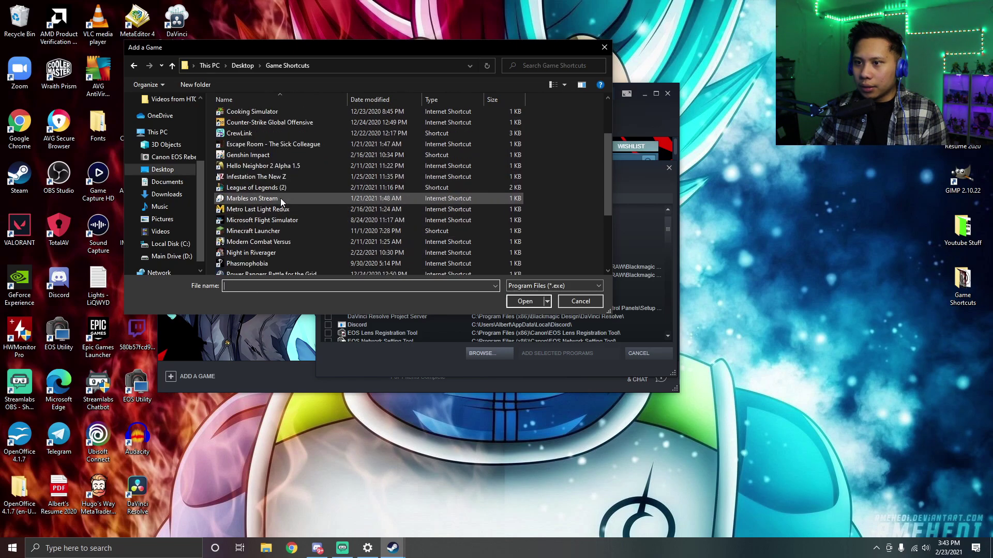
click(254, 155)
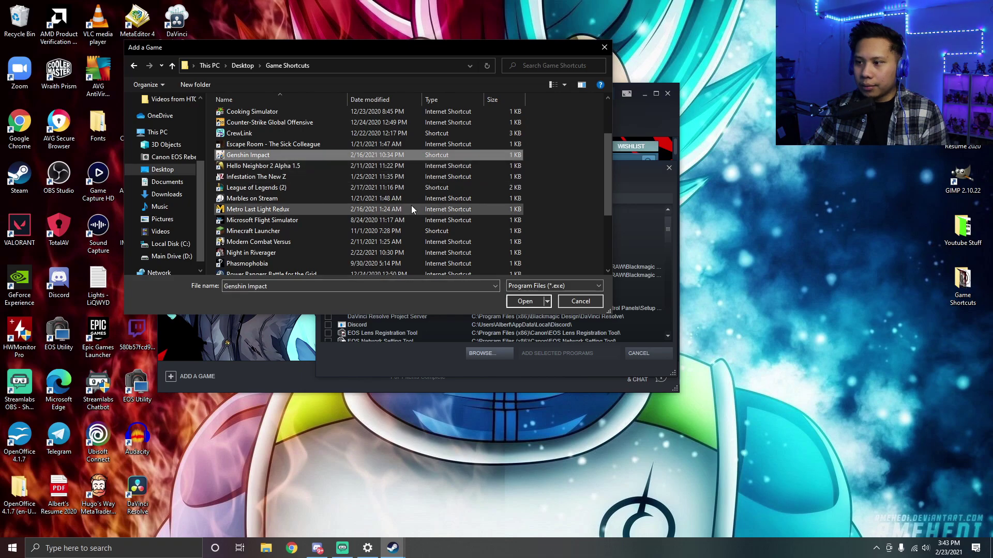
click(524, 302)
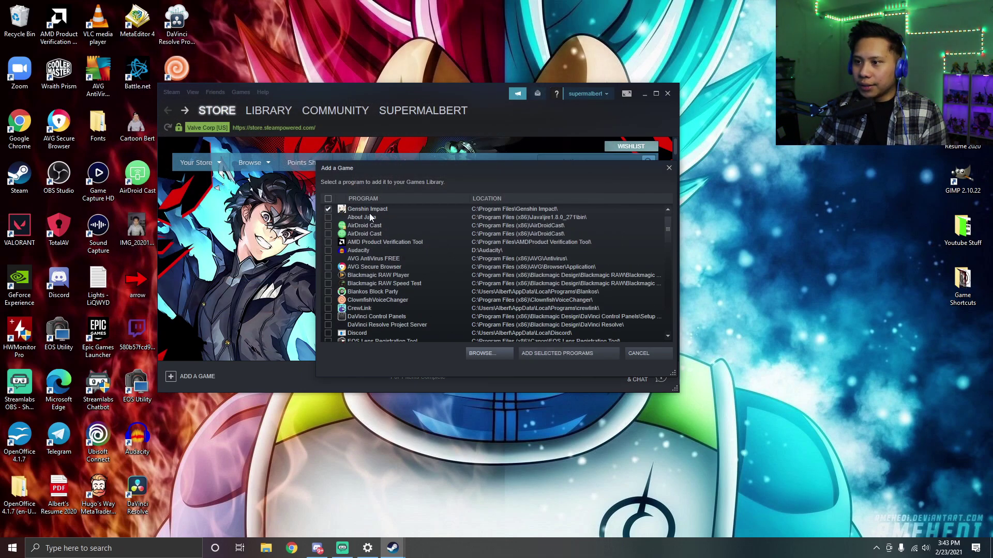
click(581, 355)
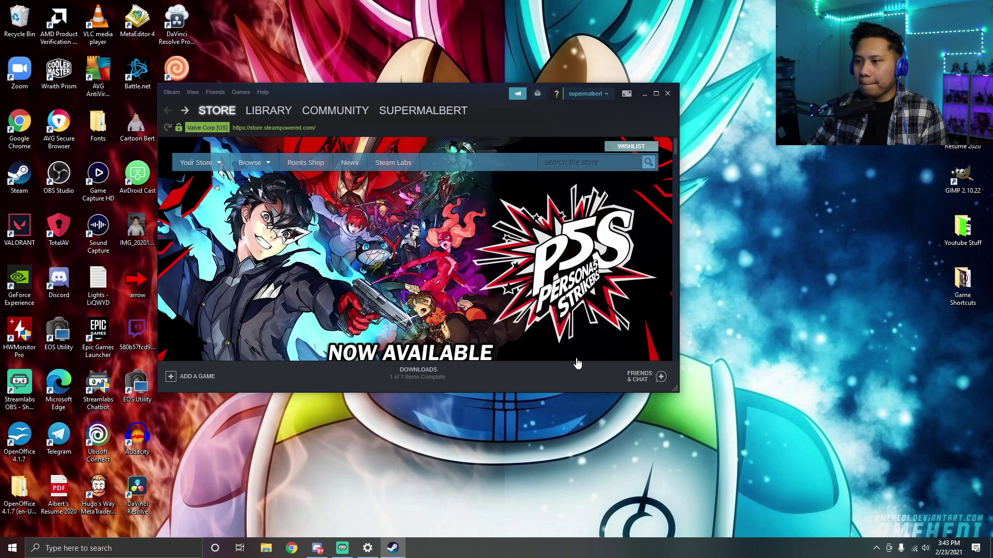
click(271, 111)
scroll(231, 273, down, 1)
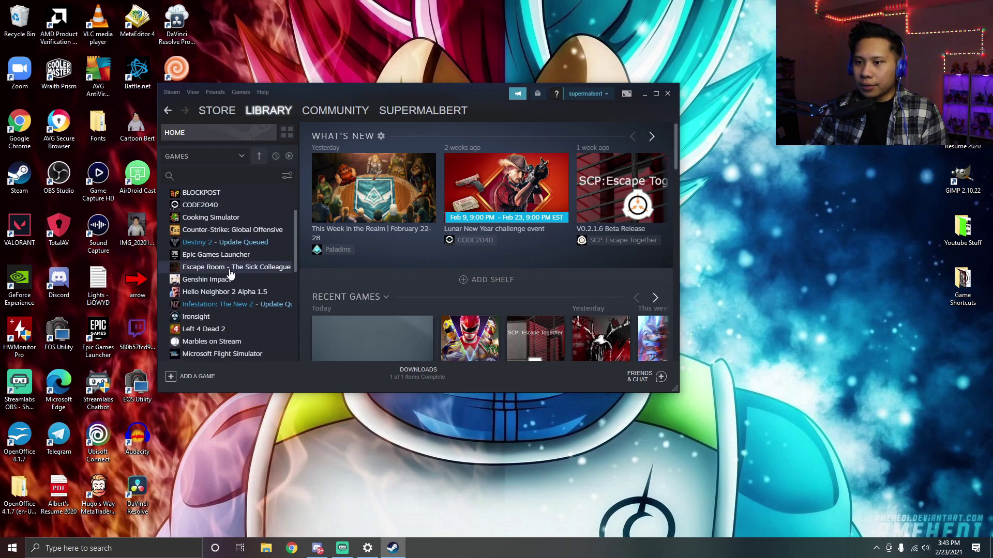
Step: Switch Steam to Big Picture mode and open the Library
scroll(230, 273, down, 1)
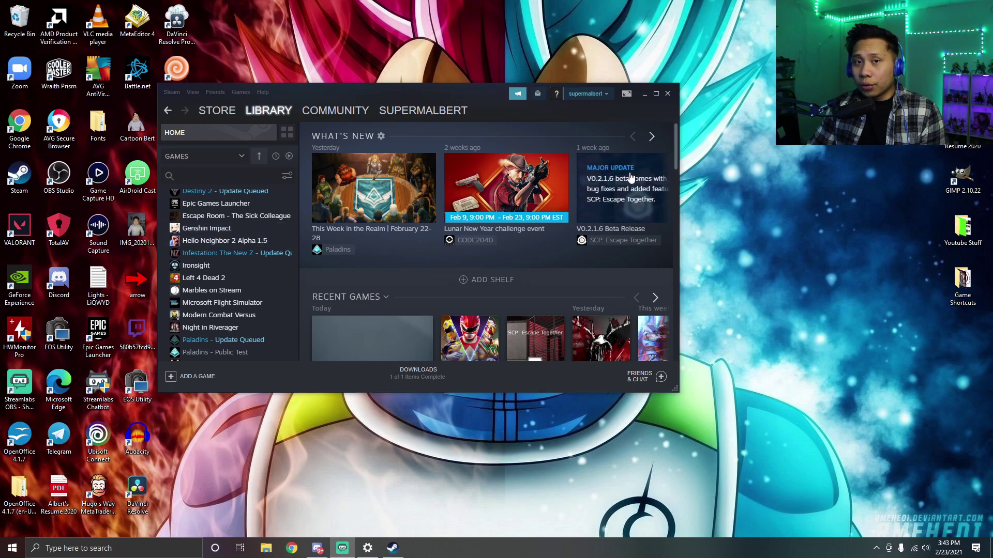
click(626, 95)
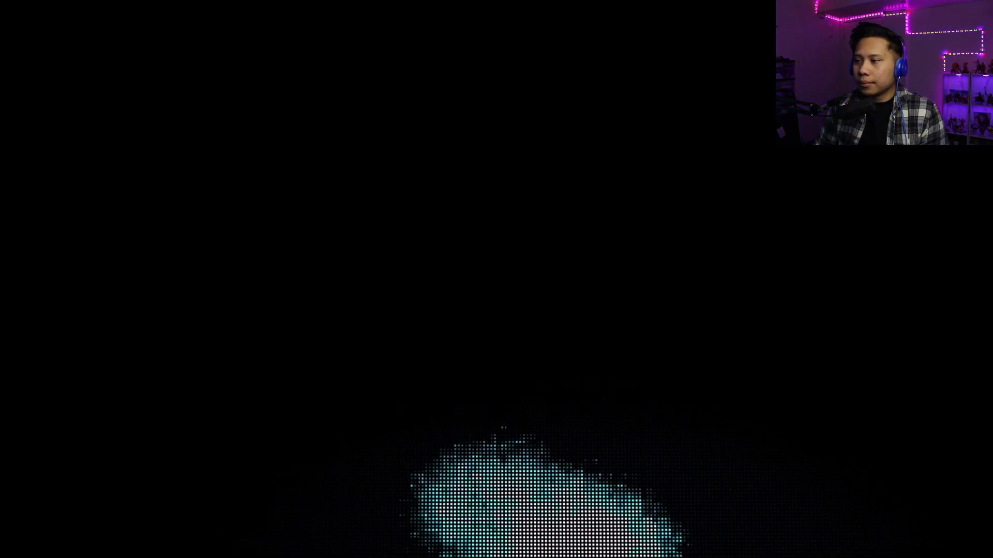
key(Right)
key(Left)
key(Return)
key(Down)
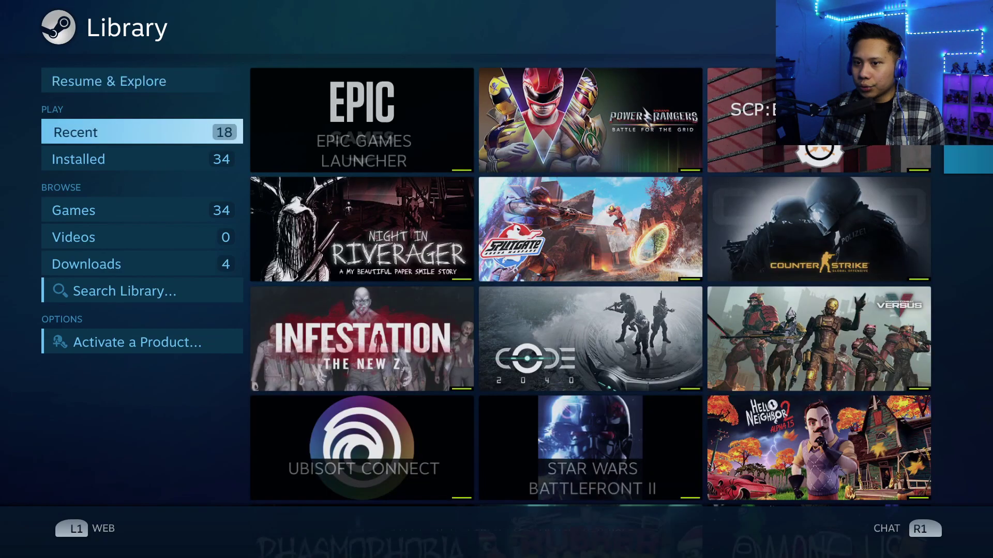
Step: Show all Games in the Library, choose Genshin Impact and launch it
key(Down)
key(Down)
key(Right)
key(Down)
key(Down)
key(Down)
key(Right)
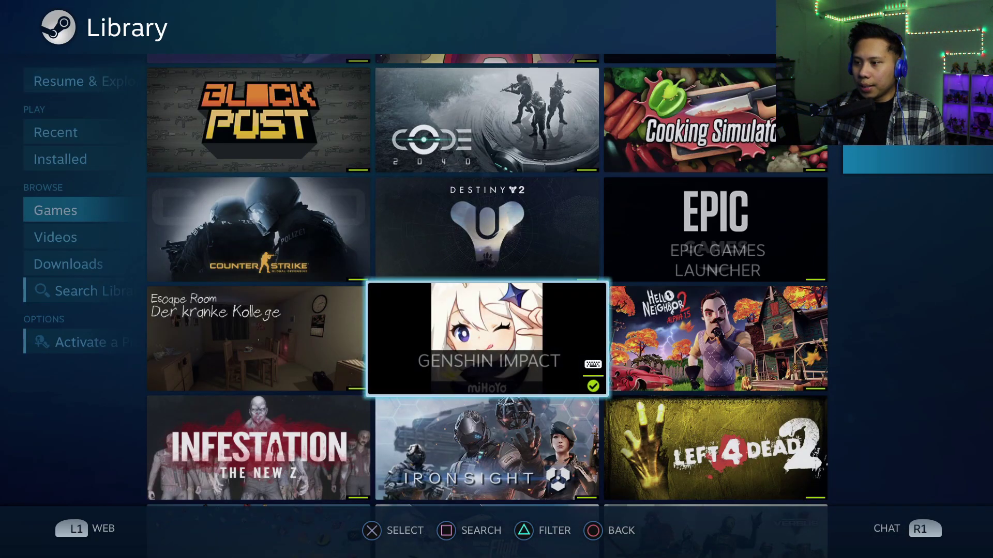
key(Return)
key(Return)
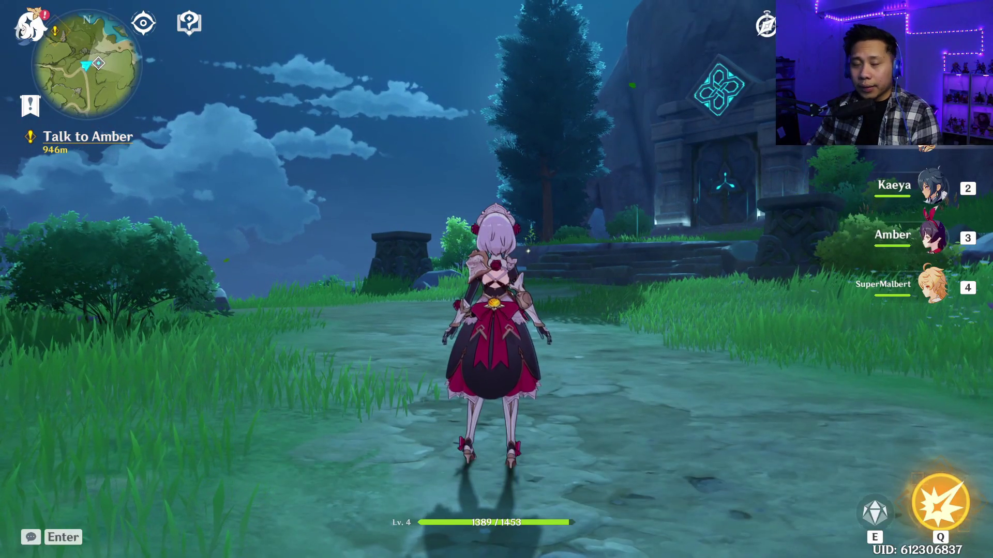
Step: Move the character around the path in several directions to test the game's current controls
key(a)
key(w)
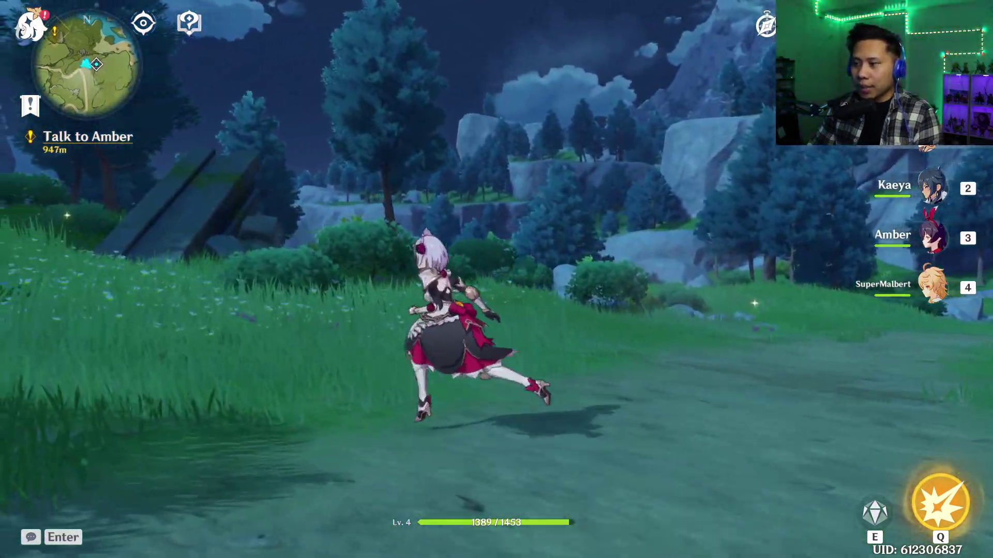
key(s)
key(a)
key(d)
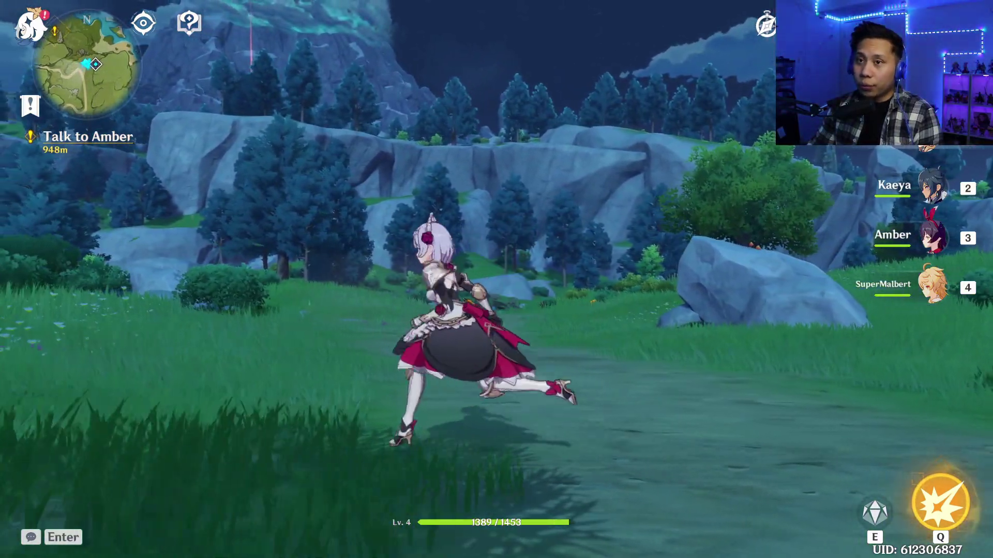
key(w)
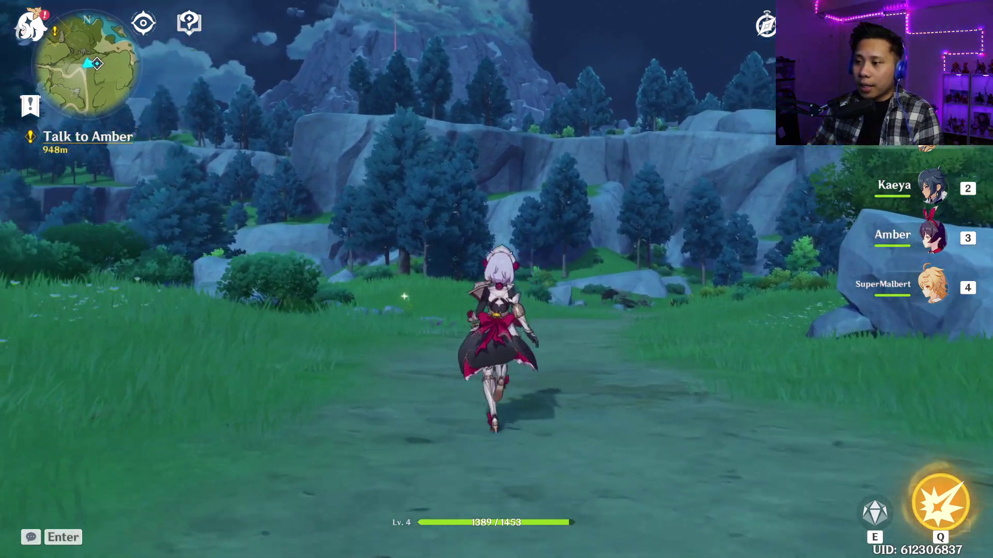
key(a)
key(s)
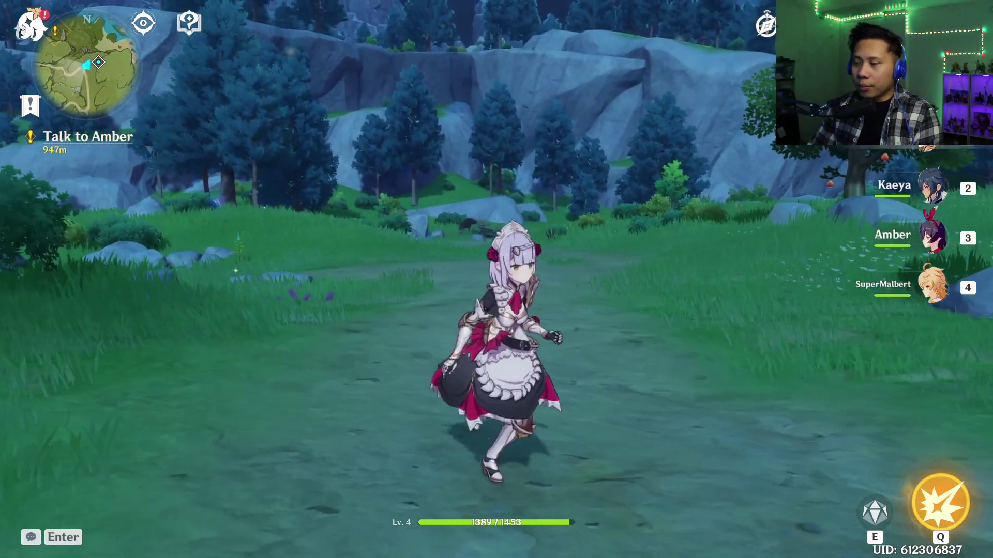
key(w)
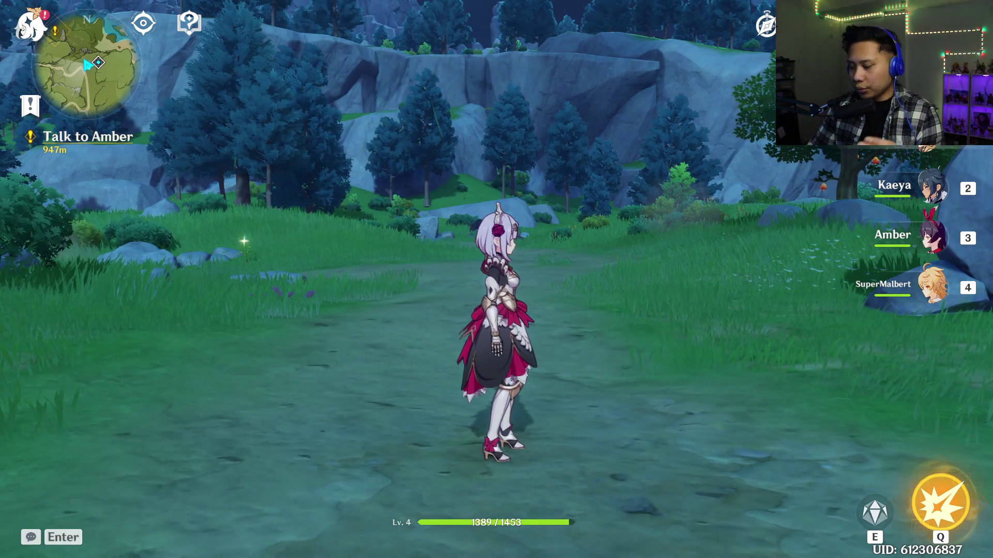
Step: Set the Control Type to Controller in the game's Controls settings and return to the game
key(Escape)
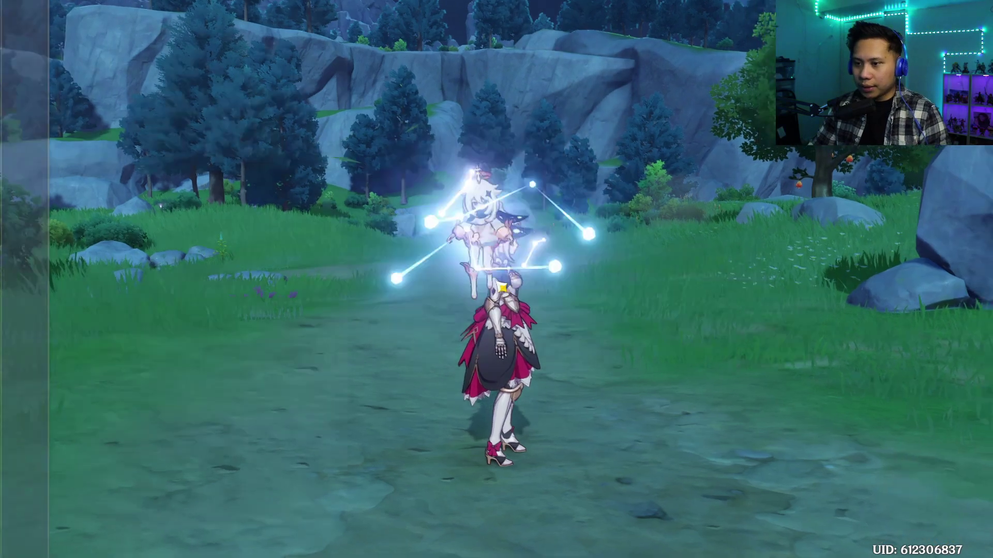
click(23, 432)
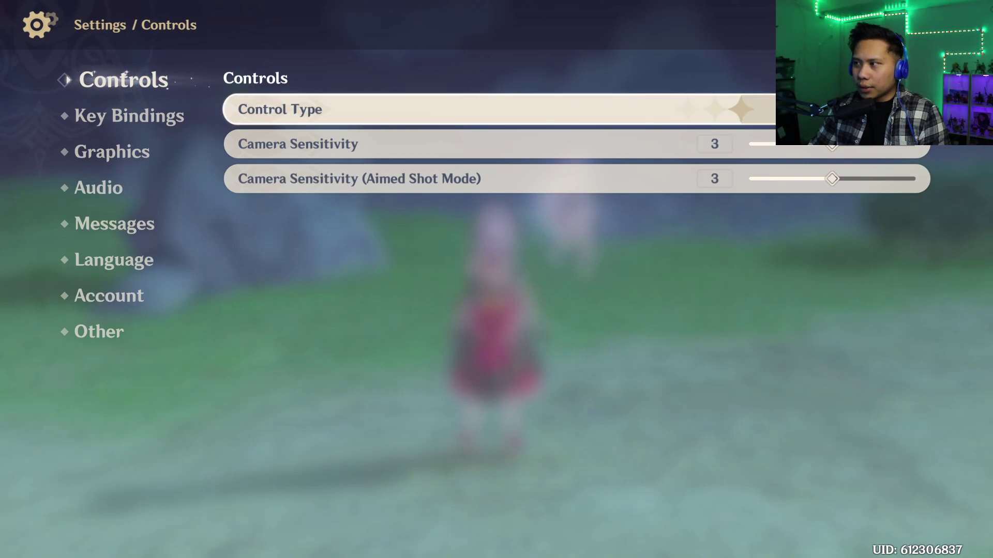
click(827, 111)
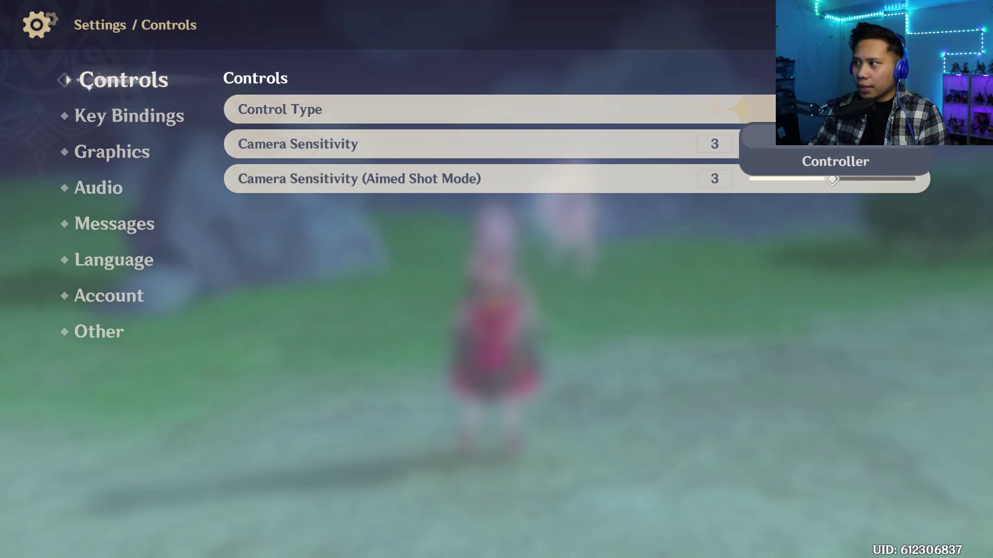
click(874, 164)
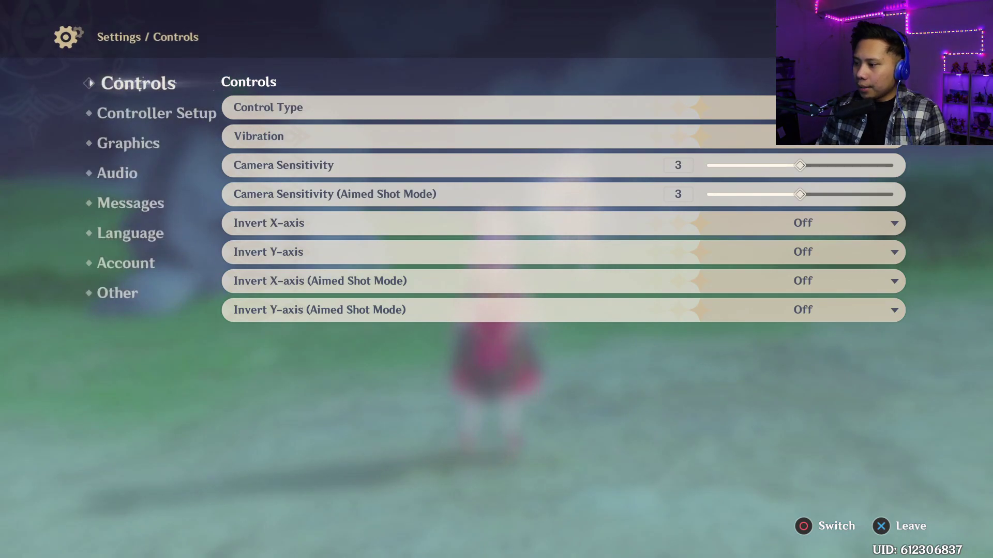
key(Escape)
key(Escape)
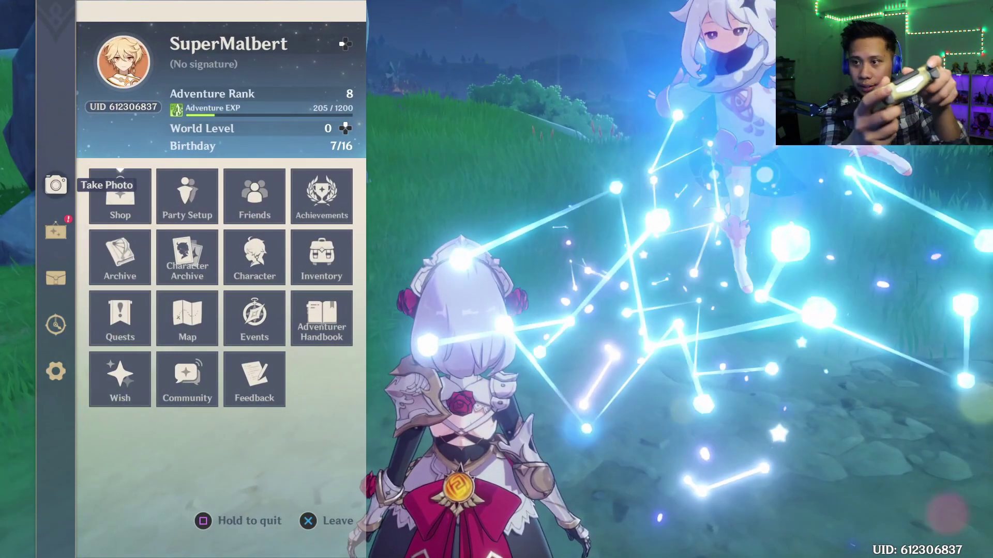
key(Down)
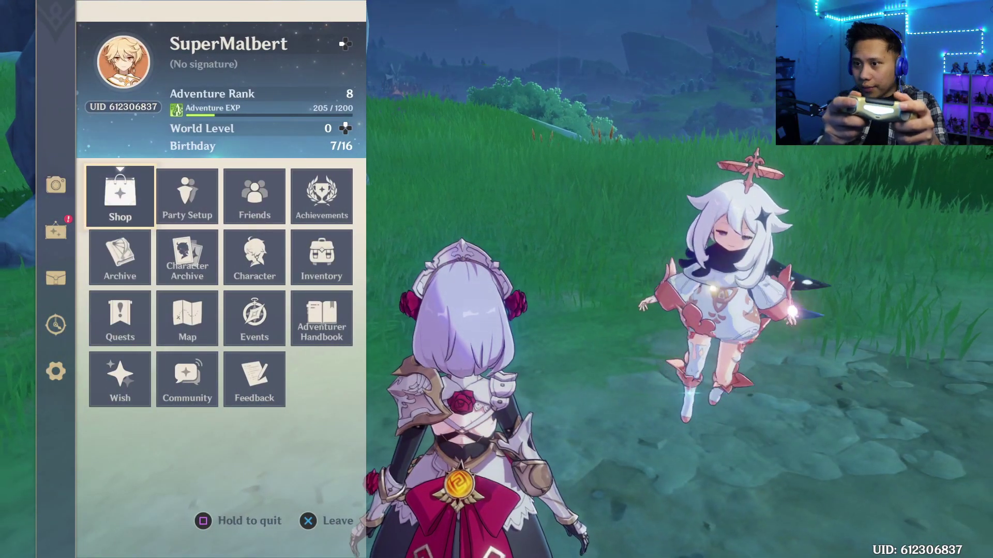
key(Escape)
Step: Run the character over the stone steps and into the trees to test the controller in the game
key(w)
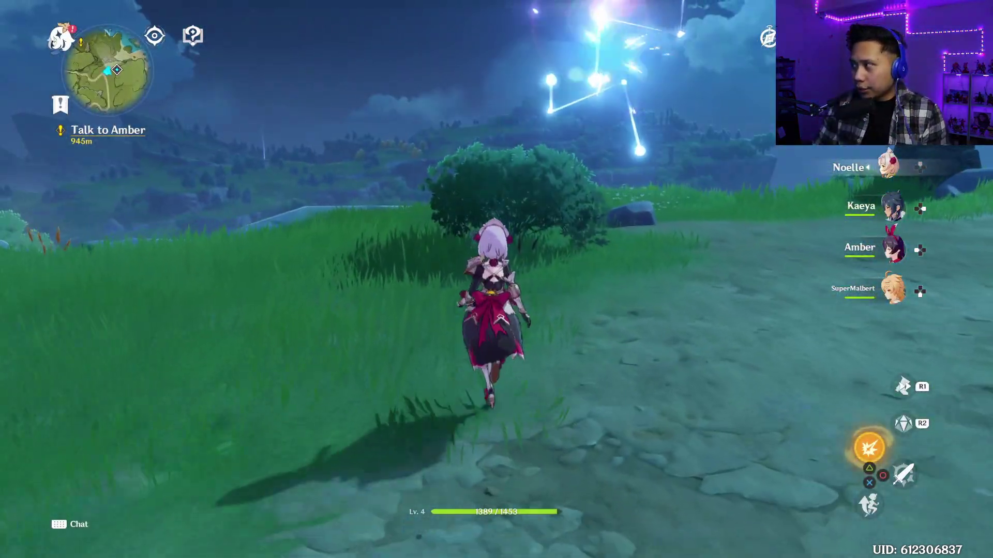
key(w)
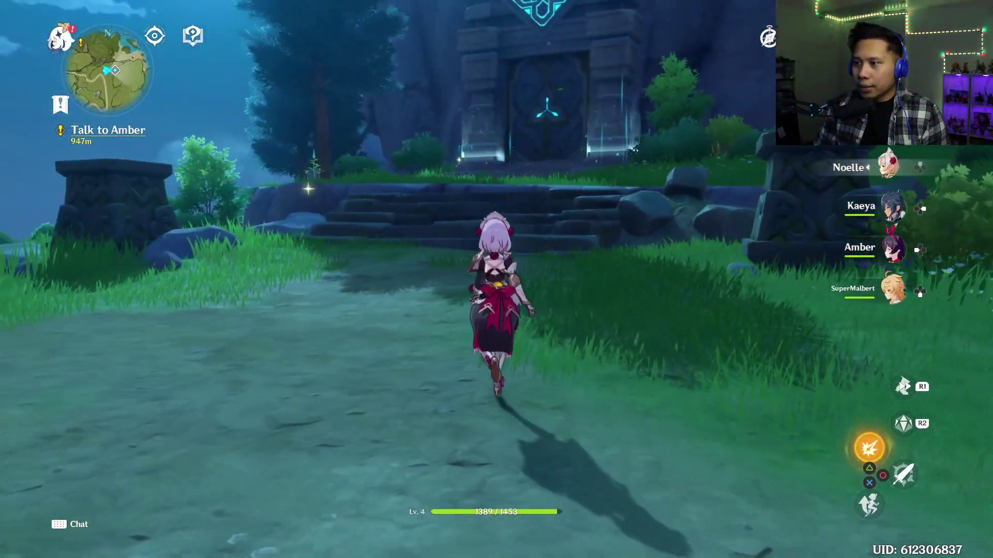
key(w)
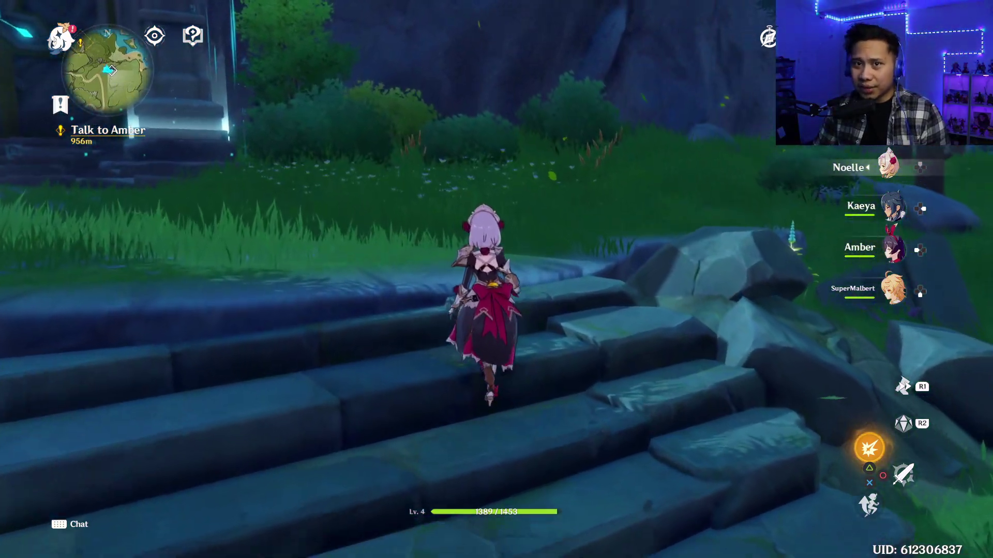
key(w)
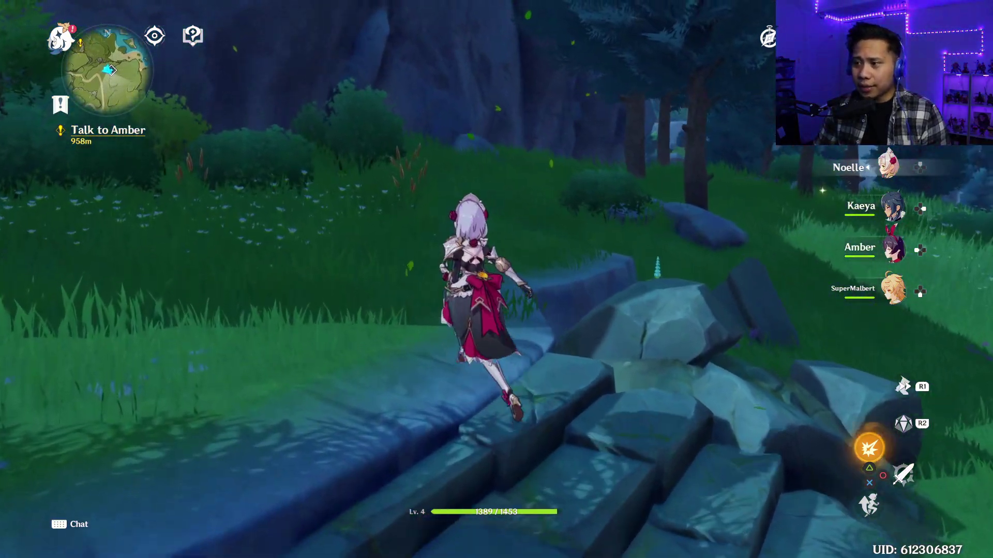
key(w)
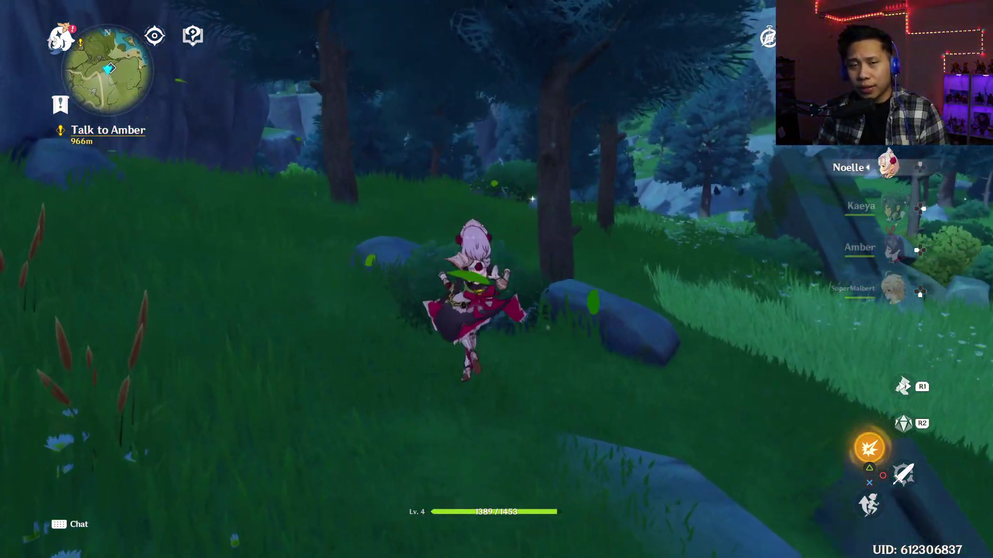